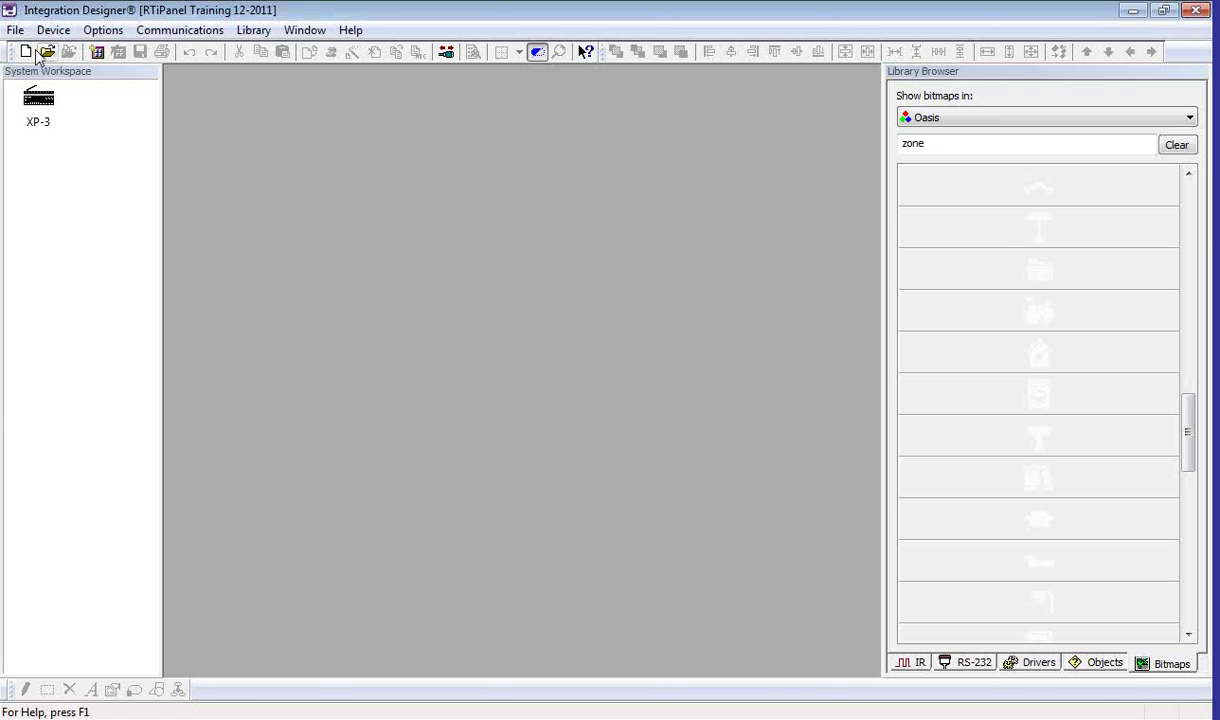
Step: In System Properties' iOS / Virtual Panel settings, keep gateway XP-3 and enter hostname 'whatever.oyndns.com'
click(15, 31)
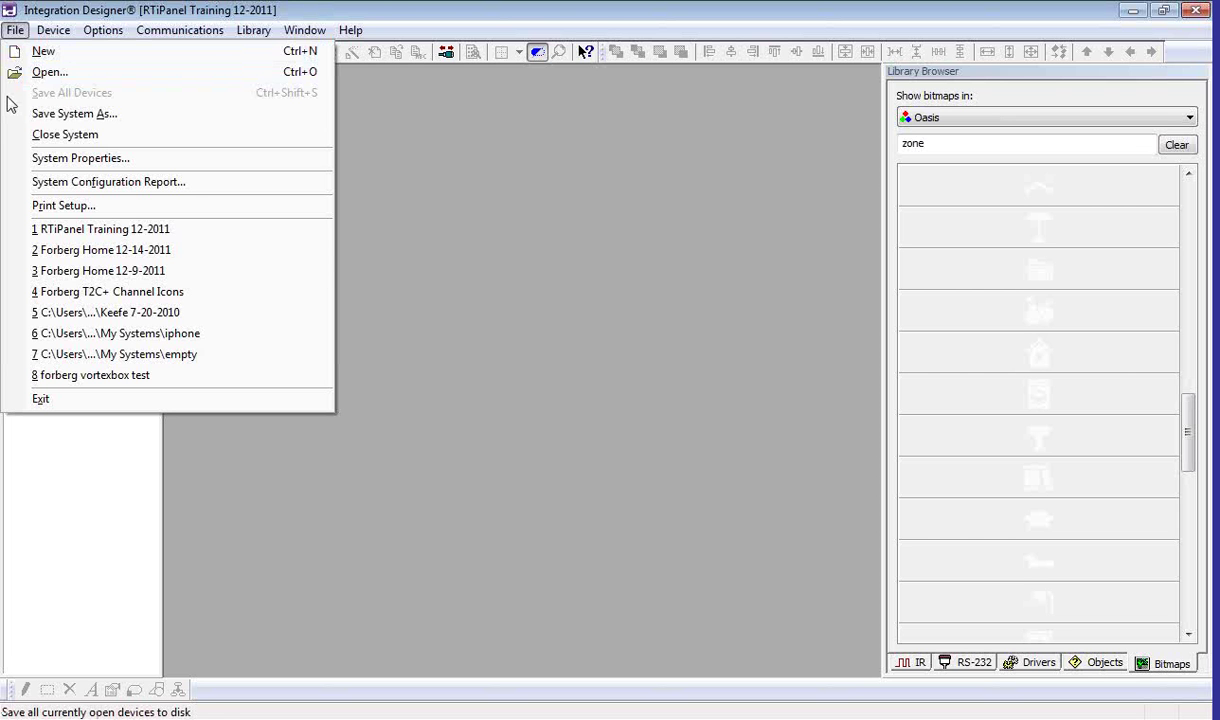
click(48, 158)
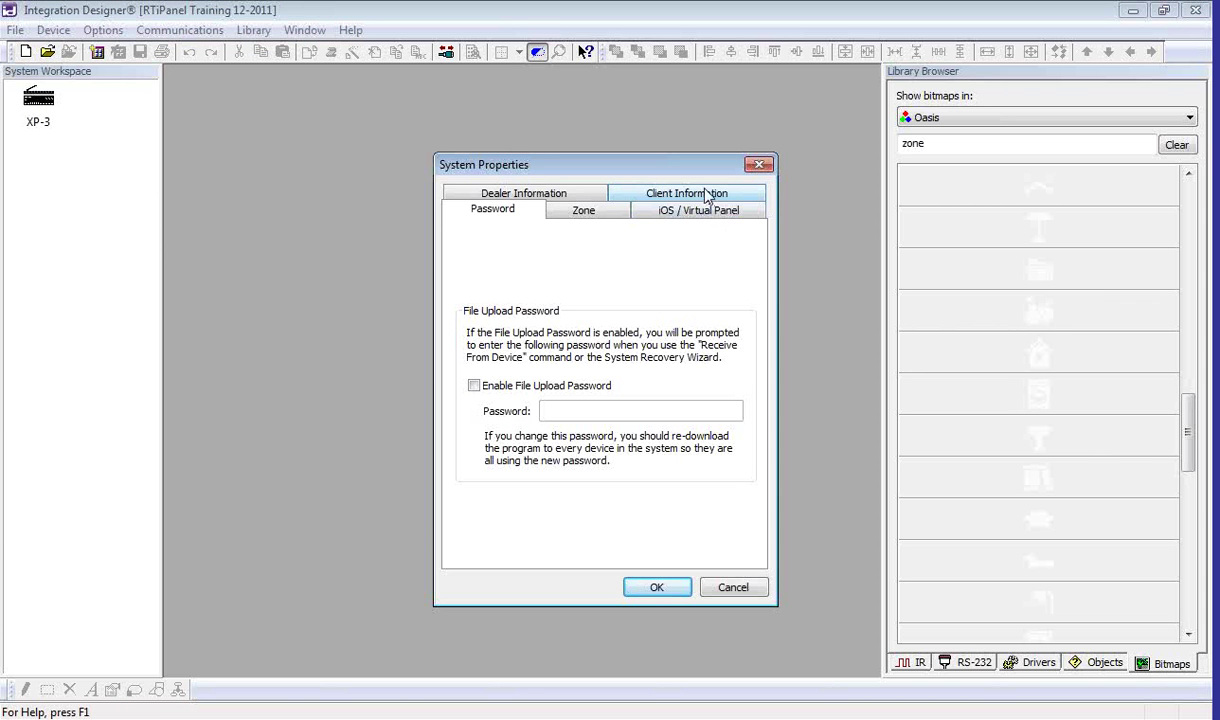
click(703, 210)
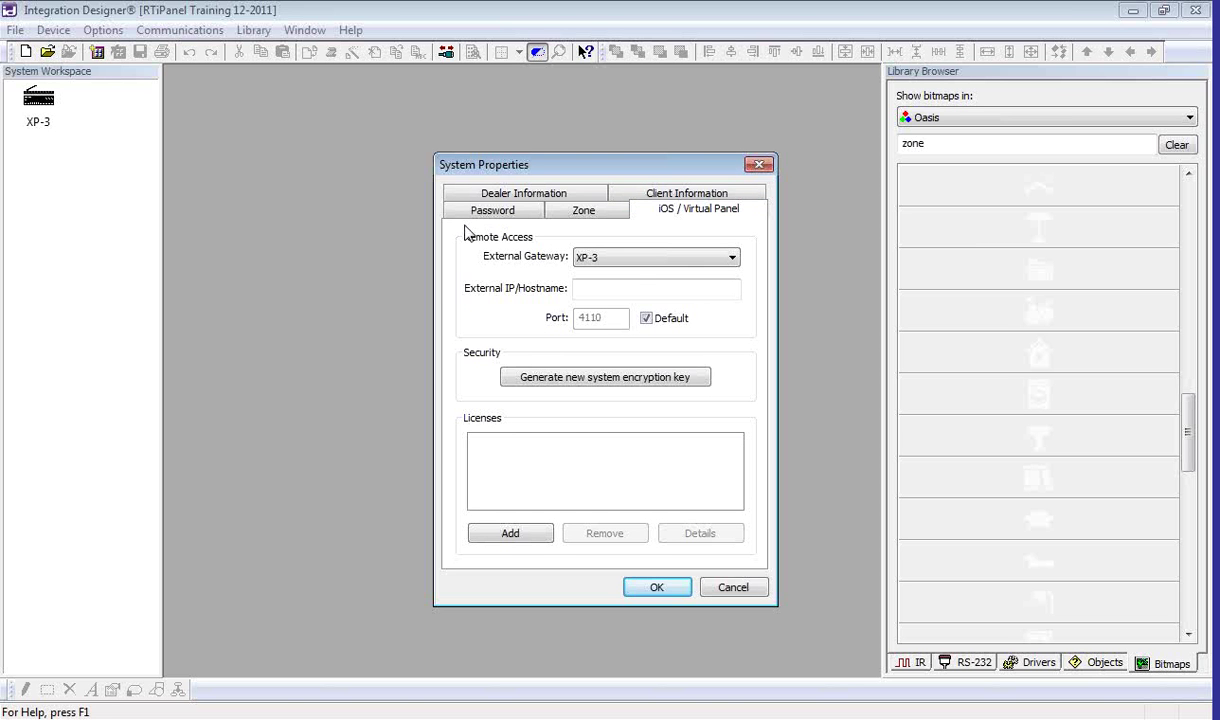
click(734, 260)
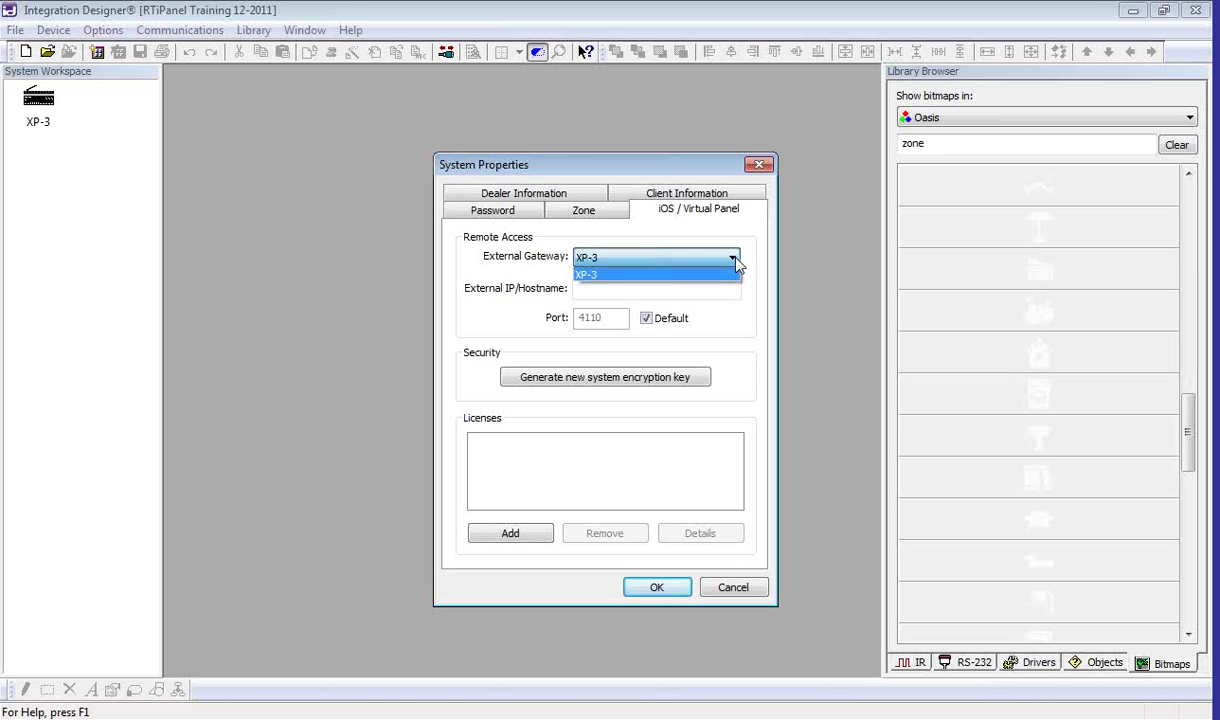
click(734, 260)
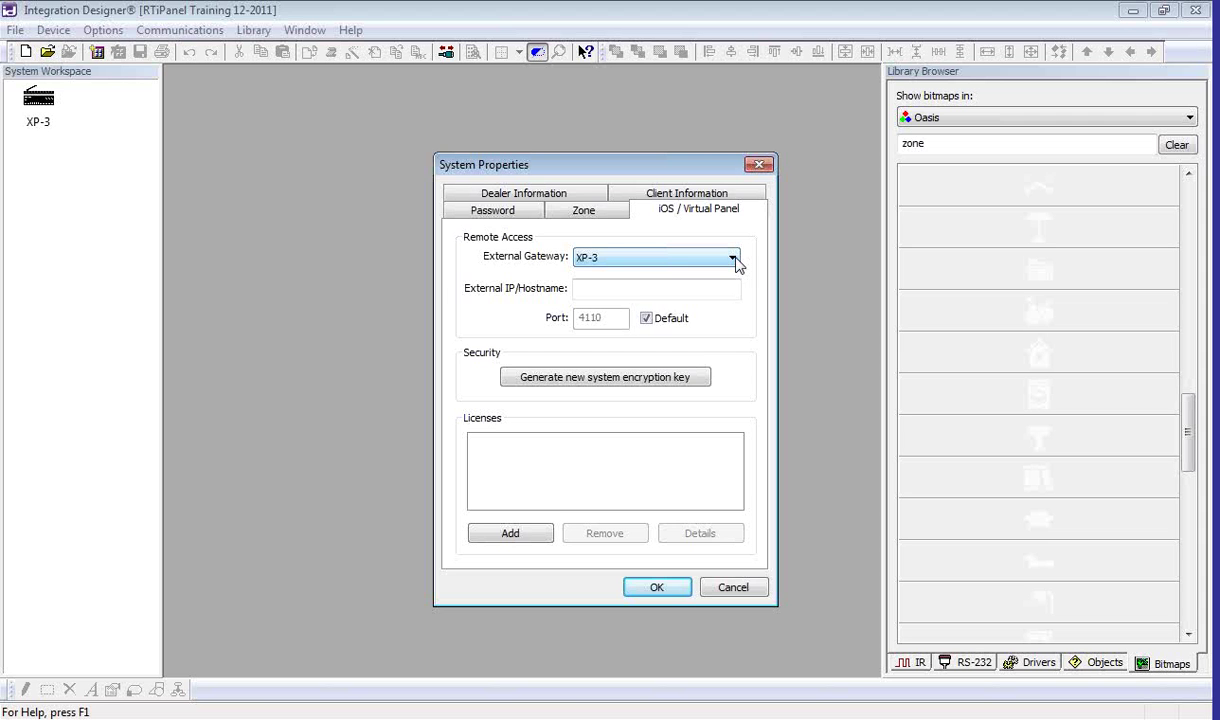
click(638, 290)
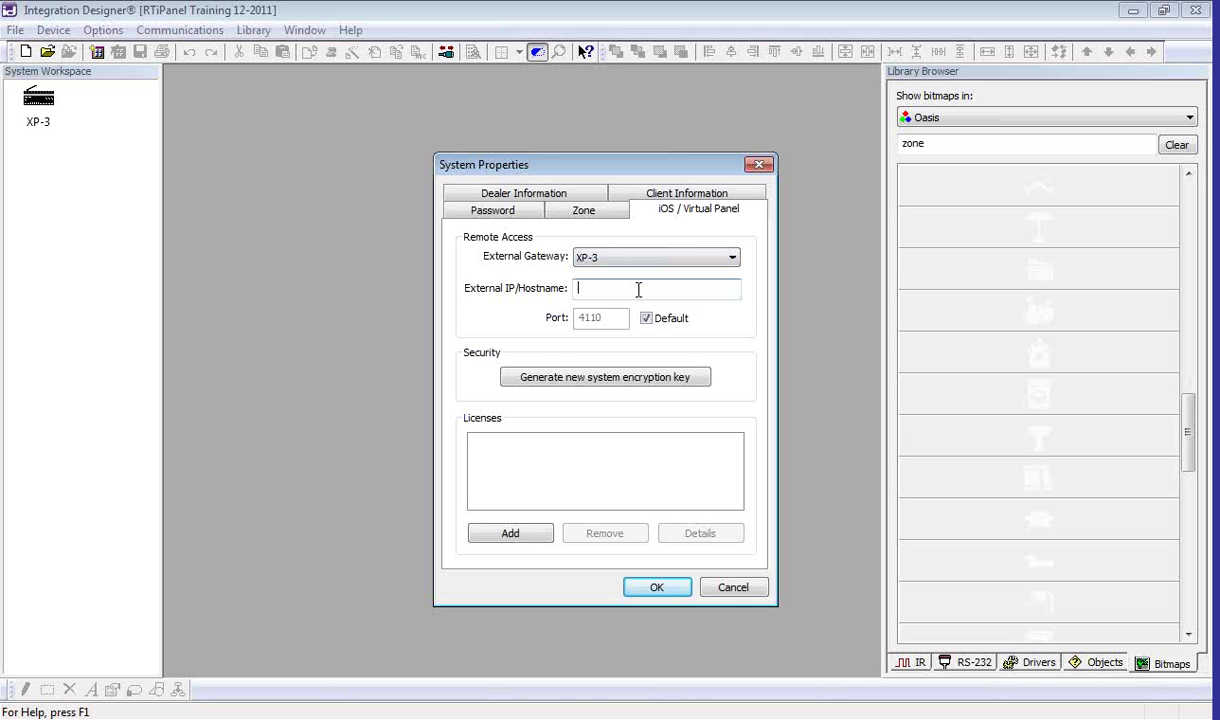
text(whatever)
text(.oyndns.com)
Step: Add the XP3.rtilicense licence file, then confirm System Properties with OK
click(512, 534)
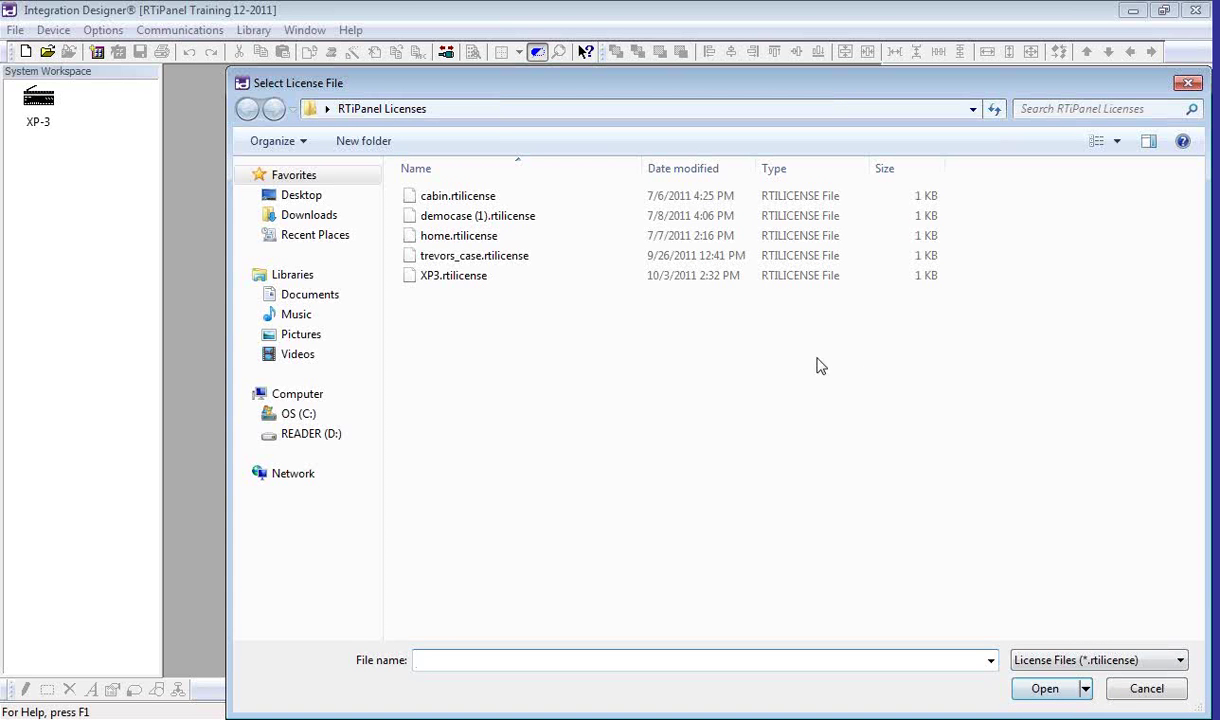
click(470, 284)
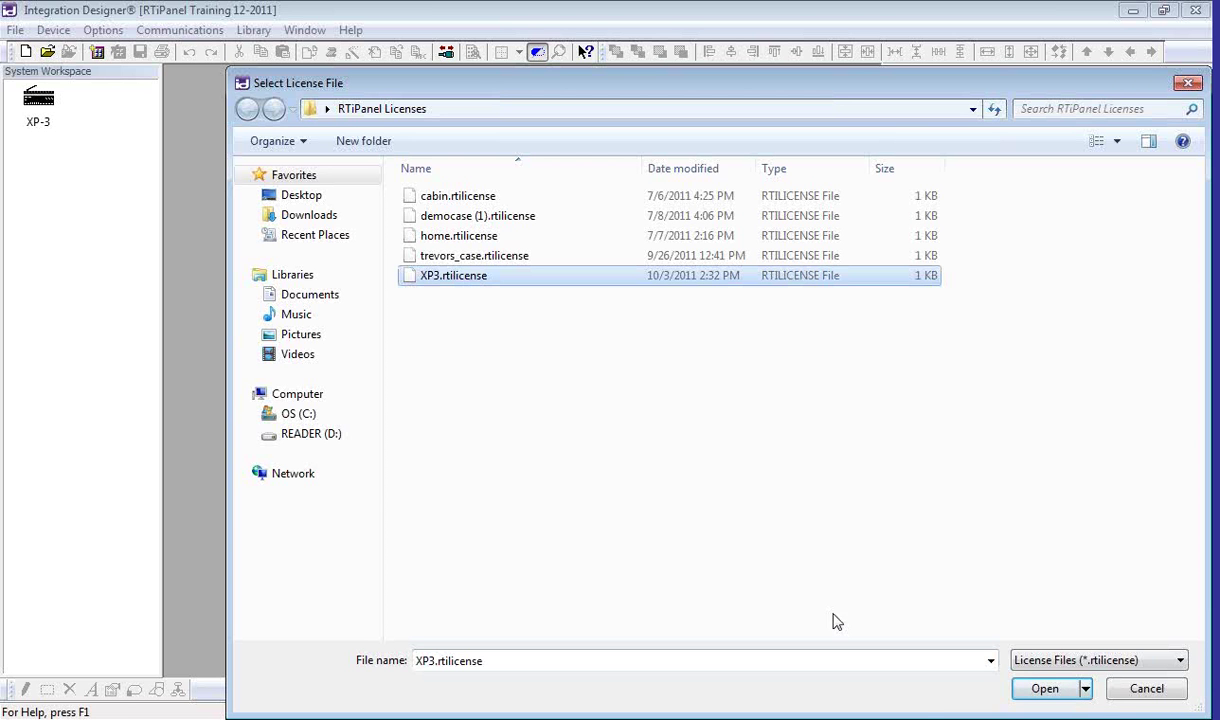
click(1044, 688)
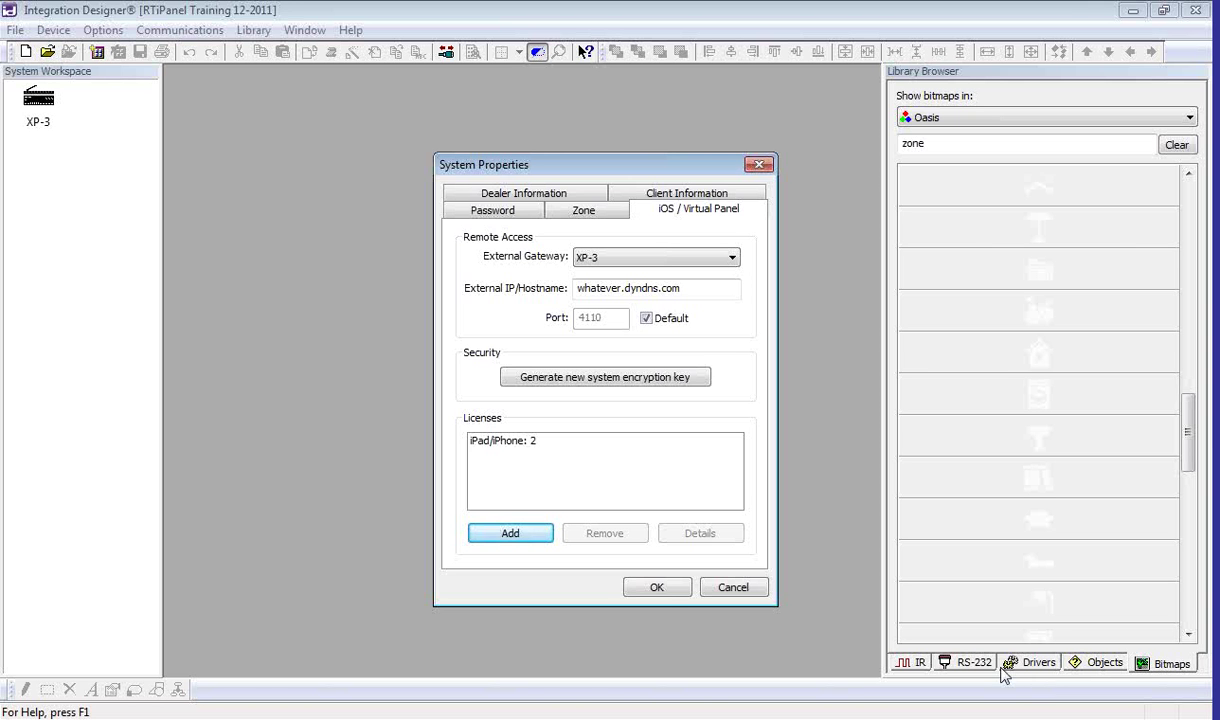
click(663, 592)
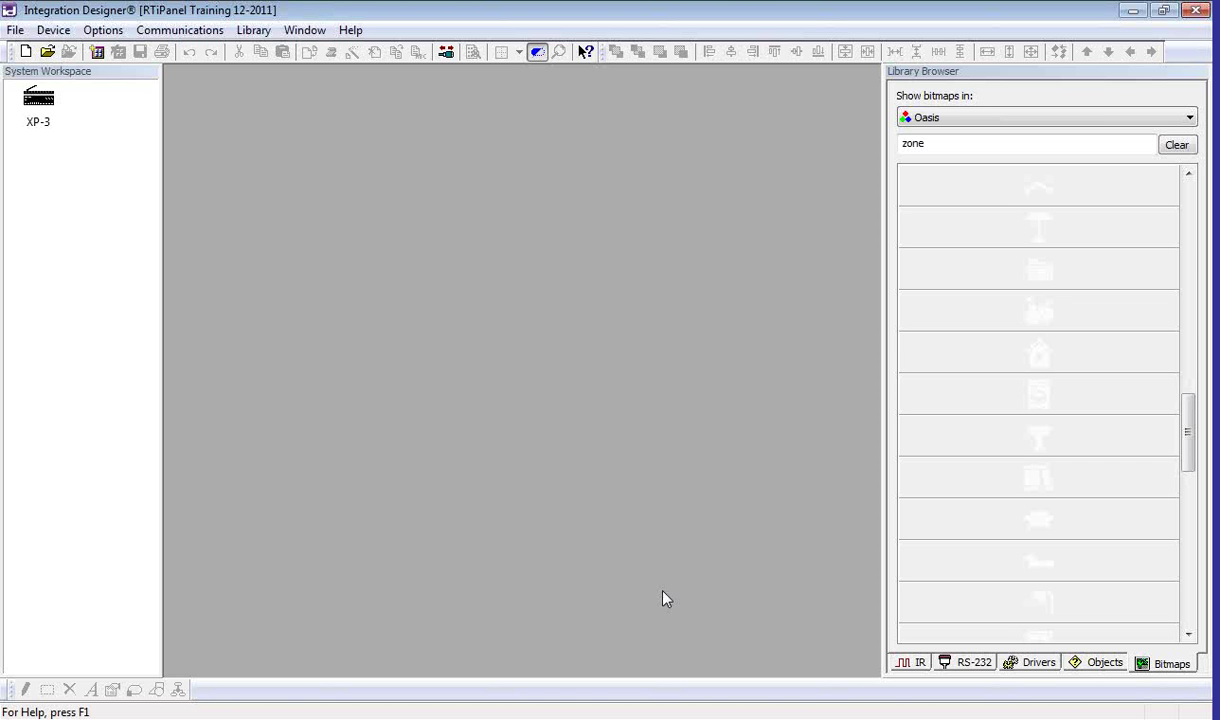
Step: Add a new RTiPanel (iPhone) device and enter a name for the device
click(53, 30)
click(72, 55)
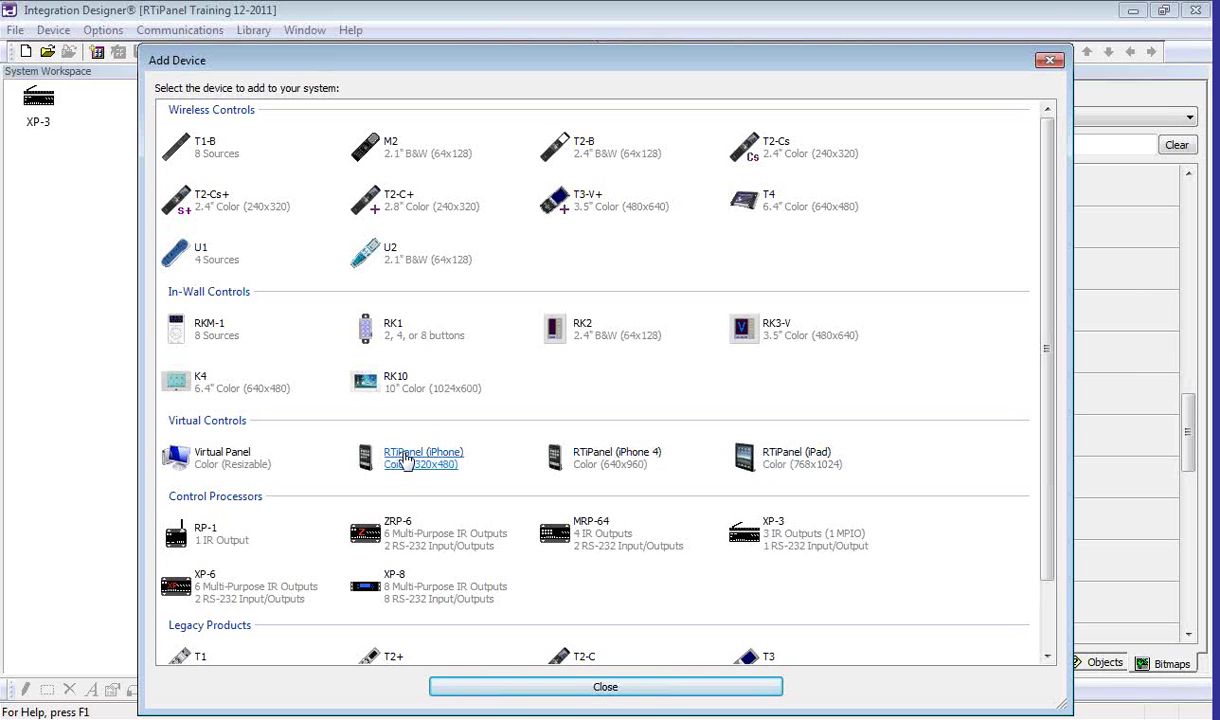
click(405, 460)
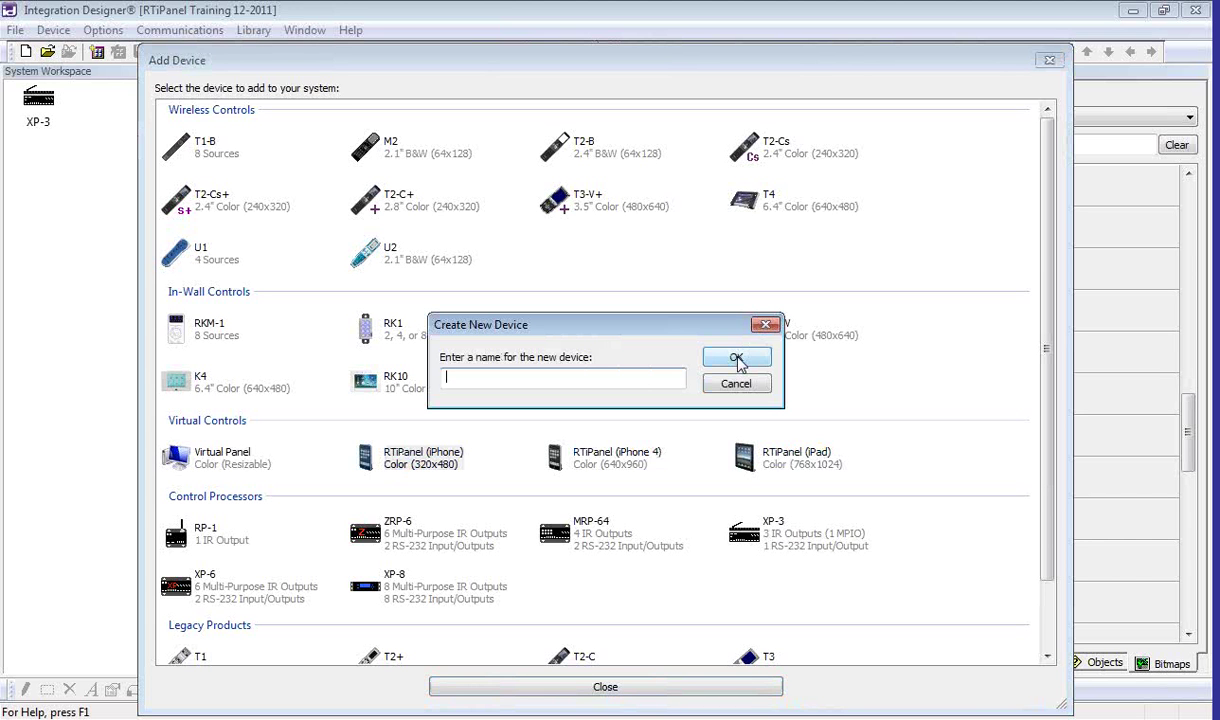
text(Clint's iP)
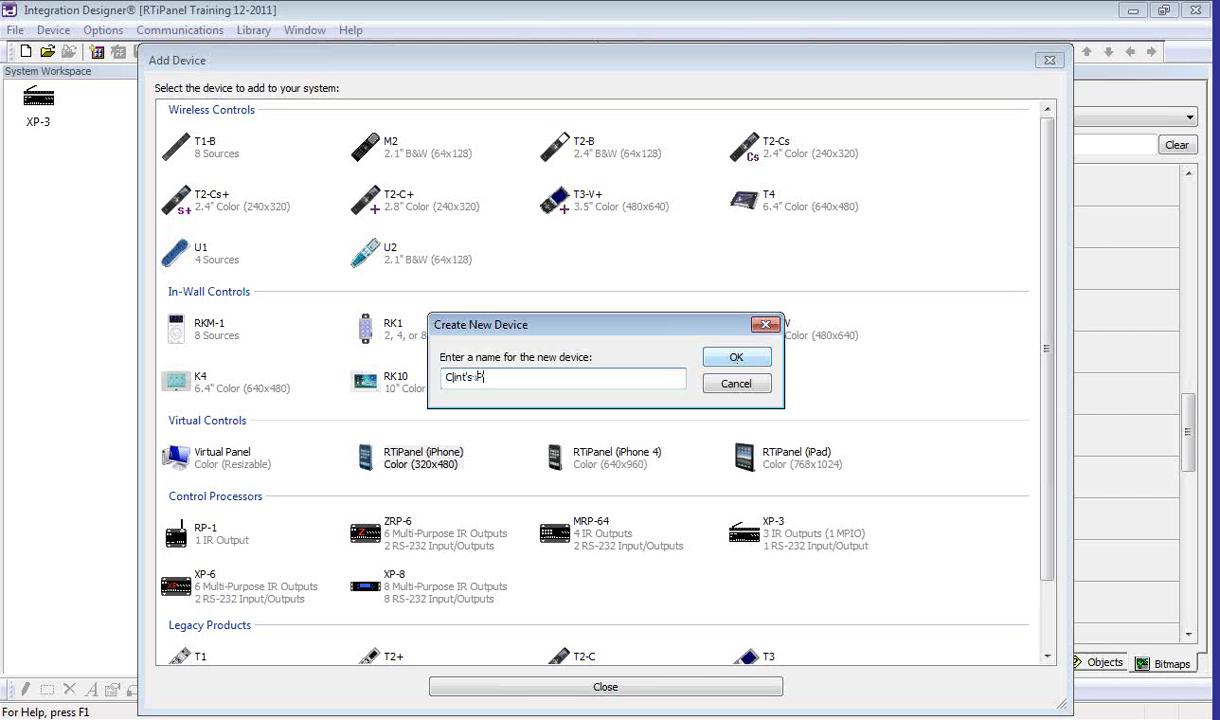
text(hone)
click(731, 361)
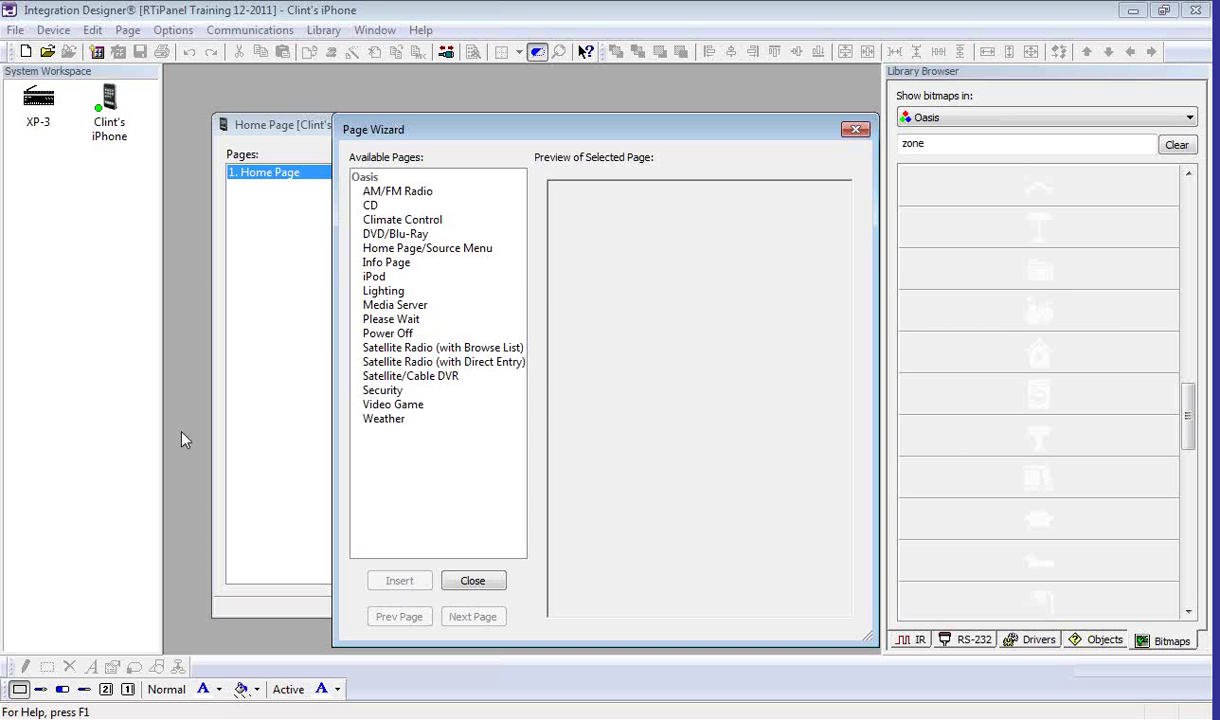
Step: Insert the iPod page template from the Page Wizard, then delete the blank 1. Home Page
click(386, 281)
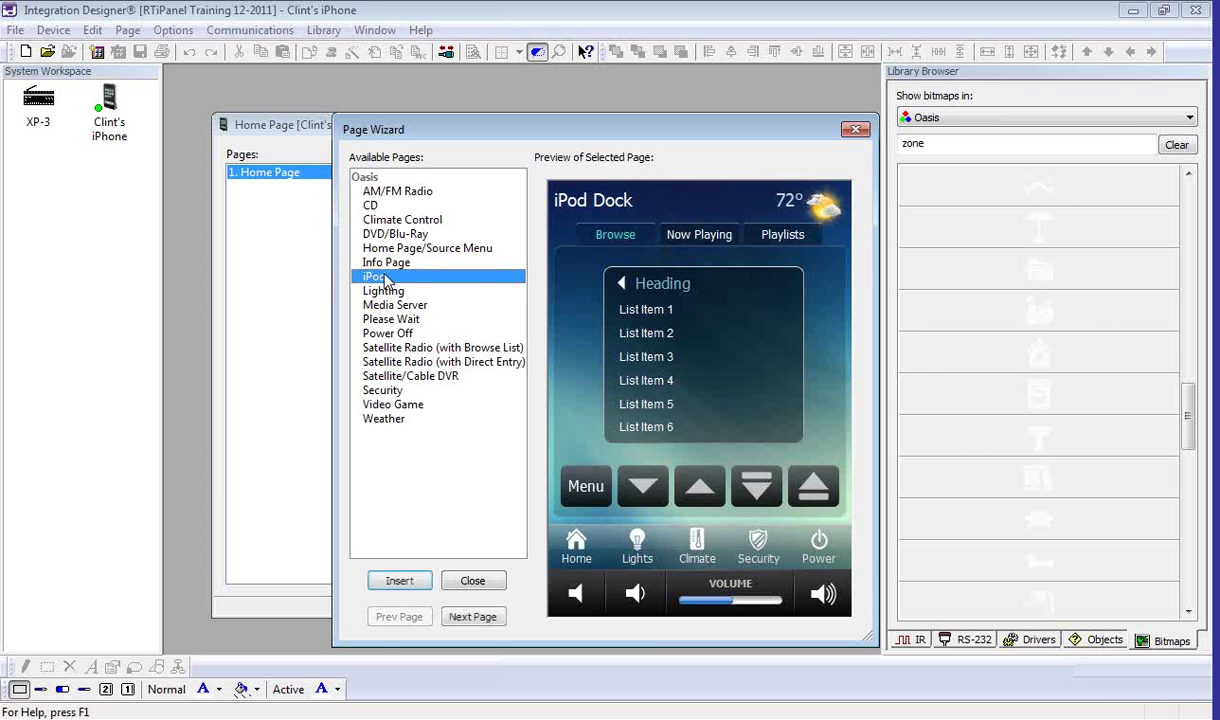
click(408, 582)
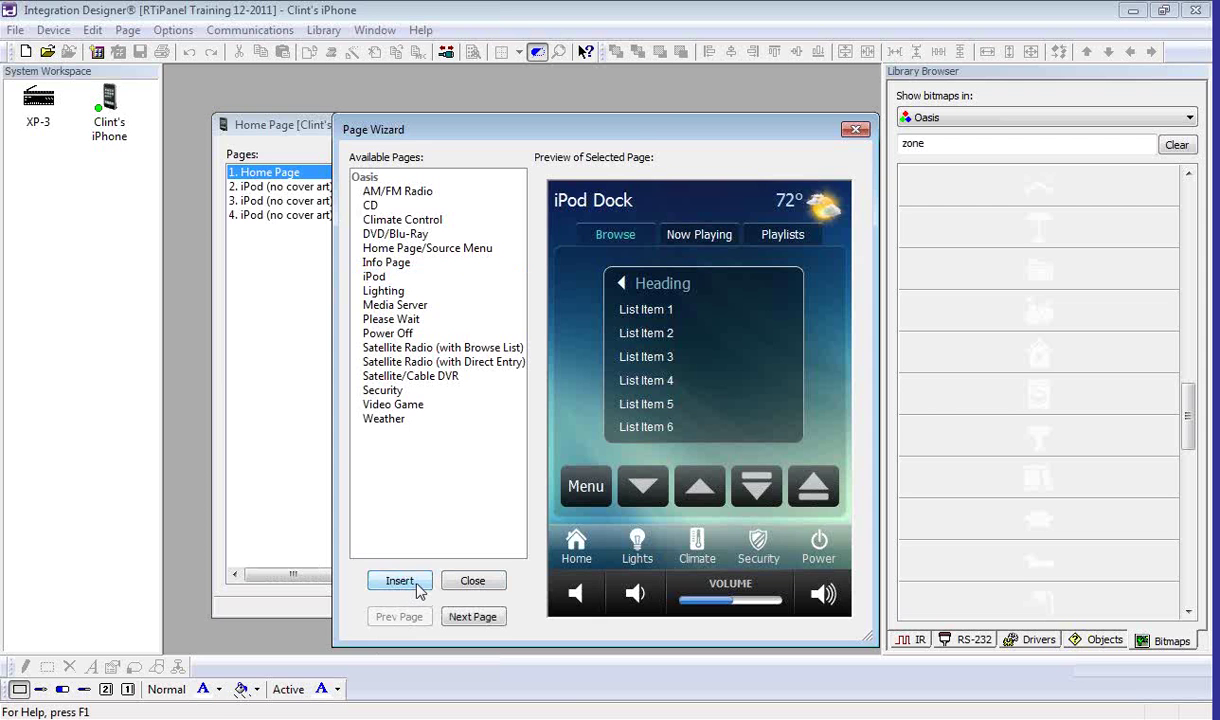
click(472, 581)
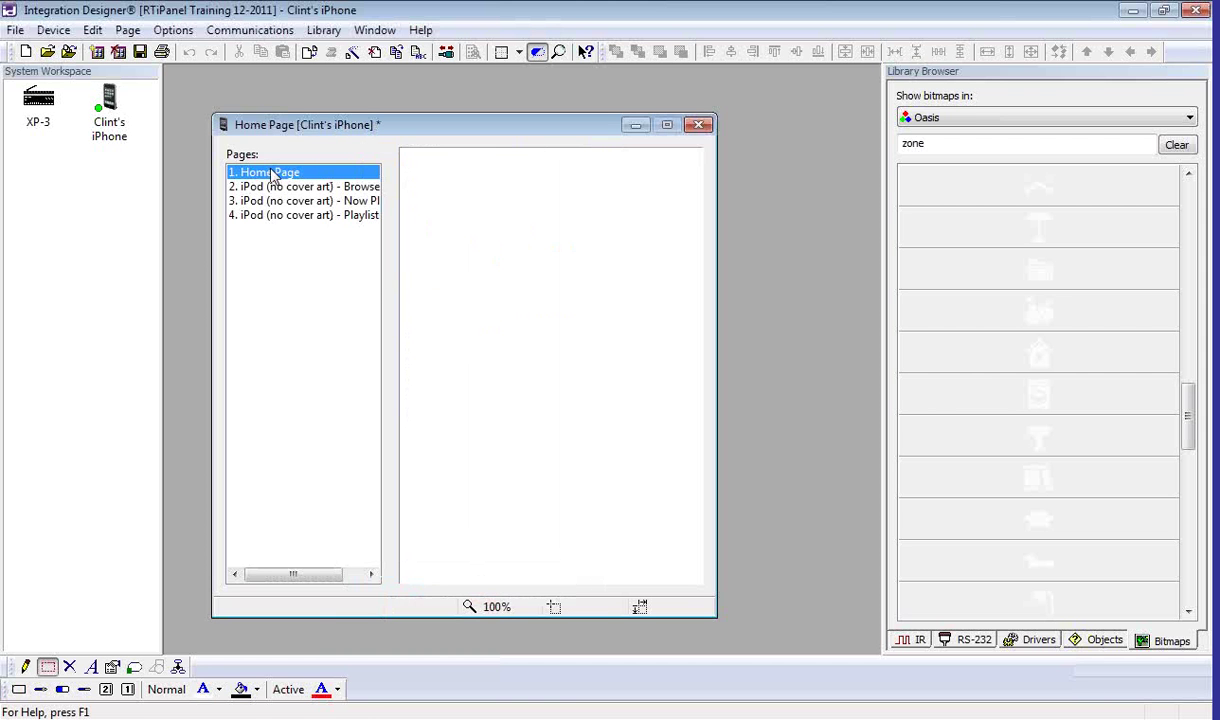
right_click(271, 171)
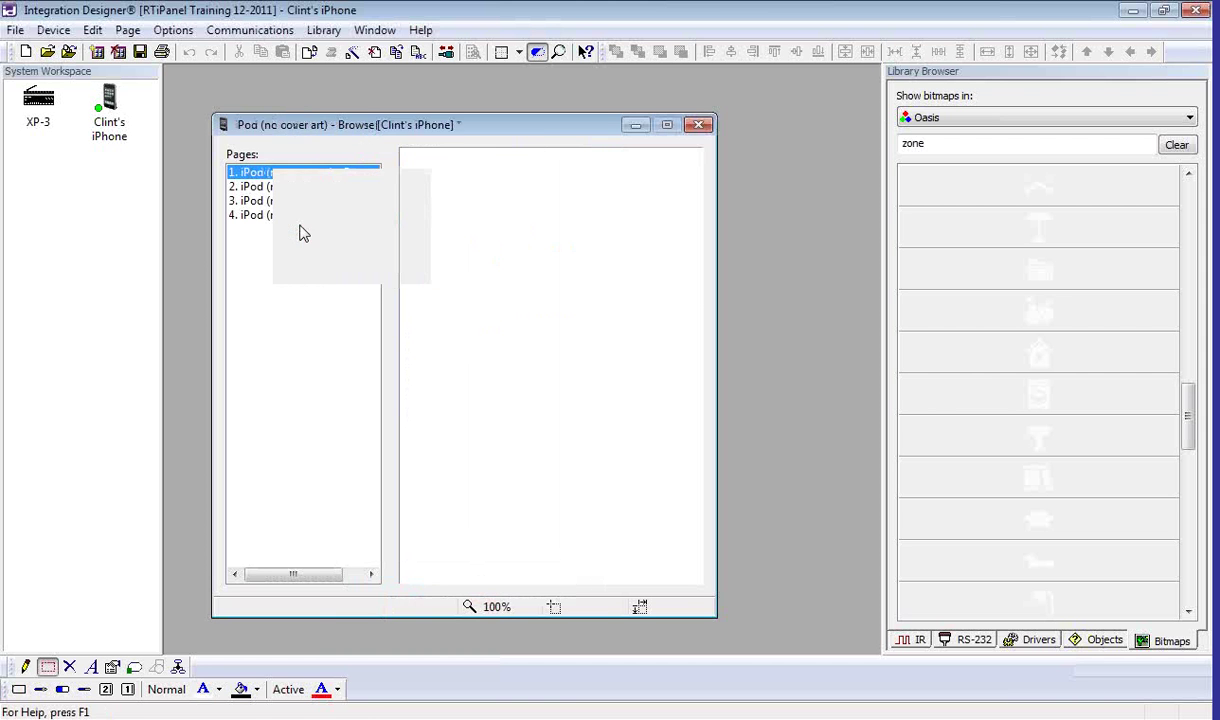
click(290, 223)
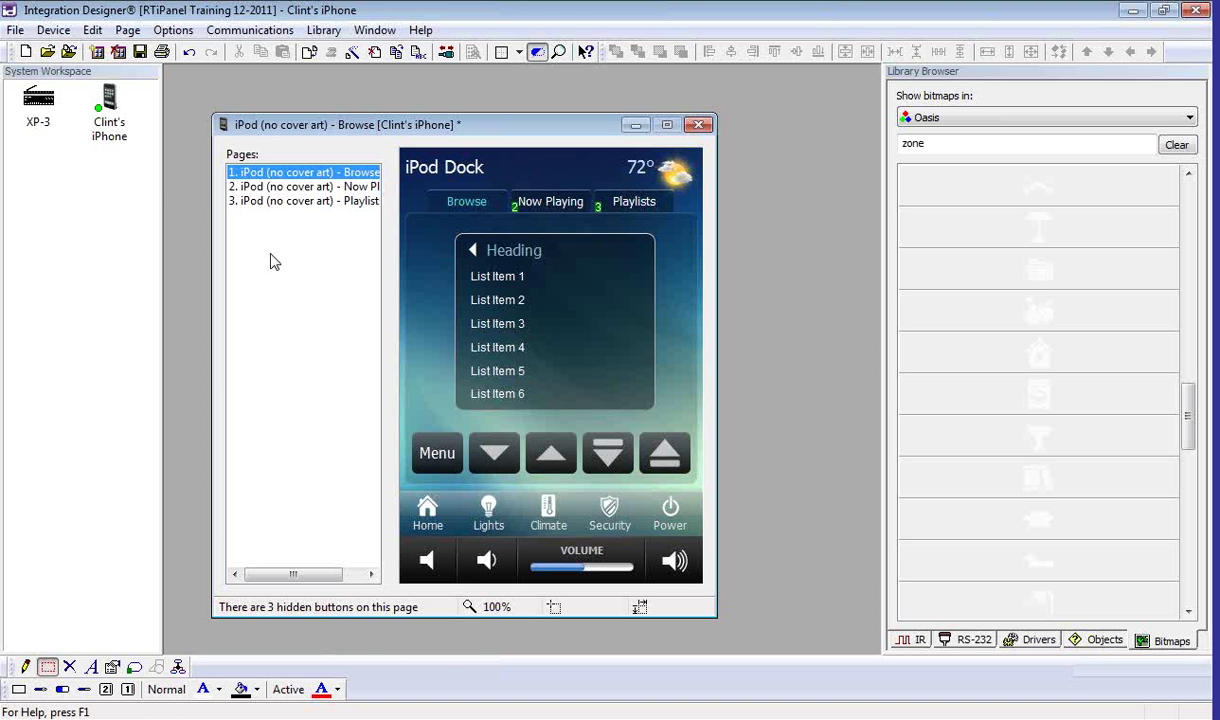
Step: Open the iPhone device's Properties on its Output tab, showing XP-3 as default output
right_click(110, 120)
click(155, 255)
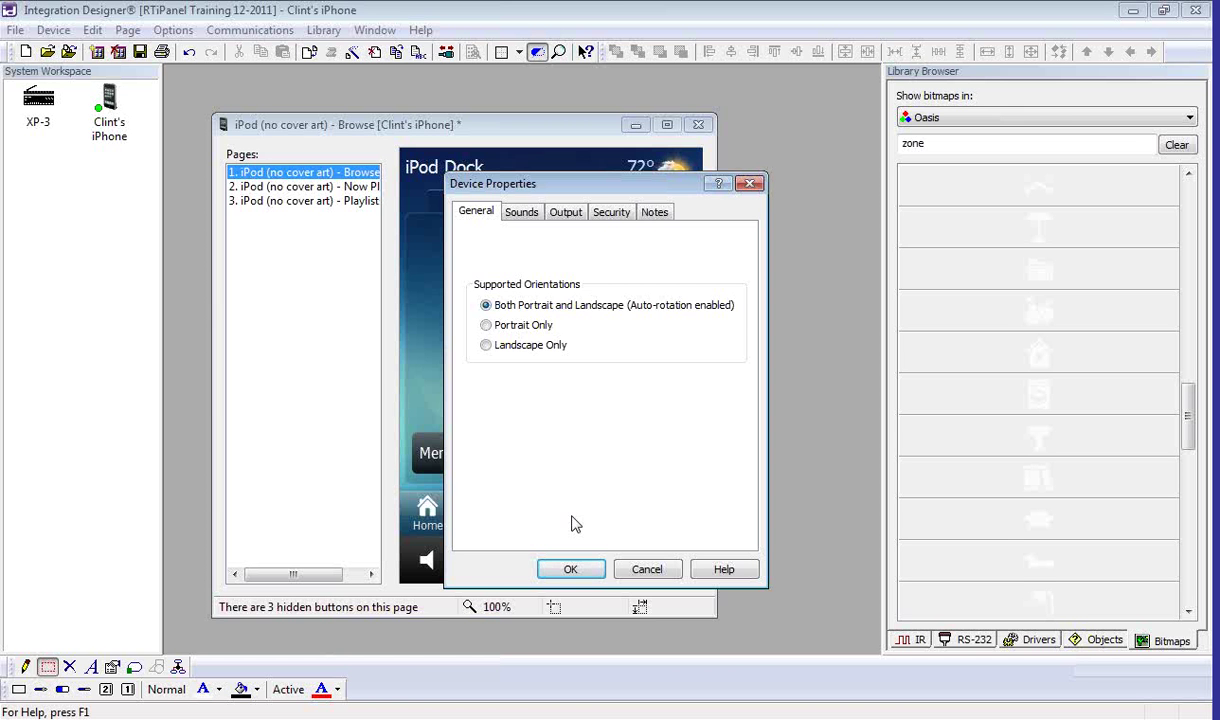
click(580, 215)
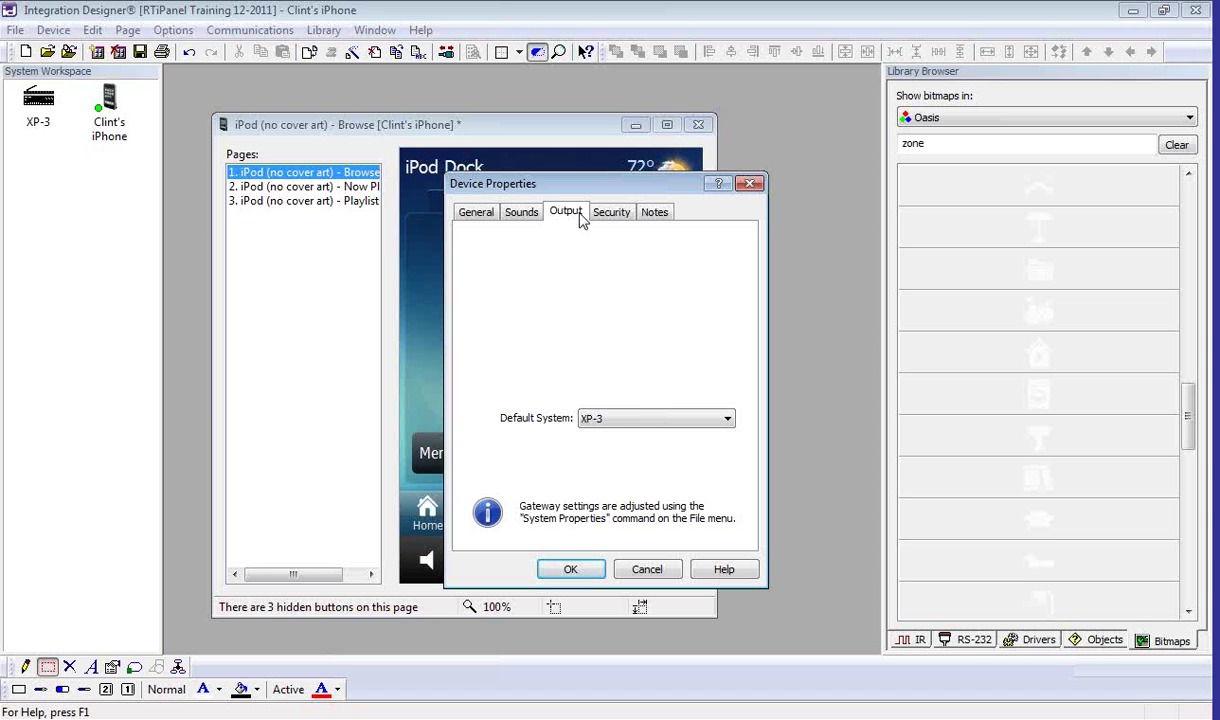
Step: On the Security tab, uncheck Hide Typing, leave the password blank, and click OK
click(600, 215)
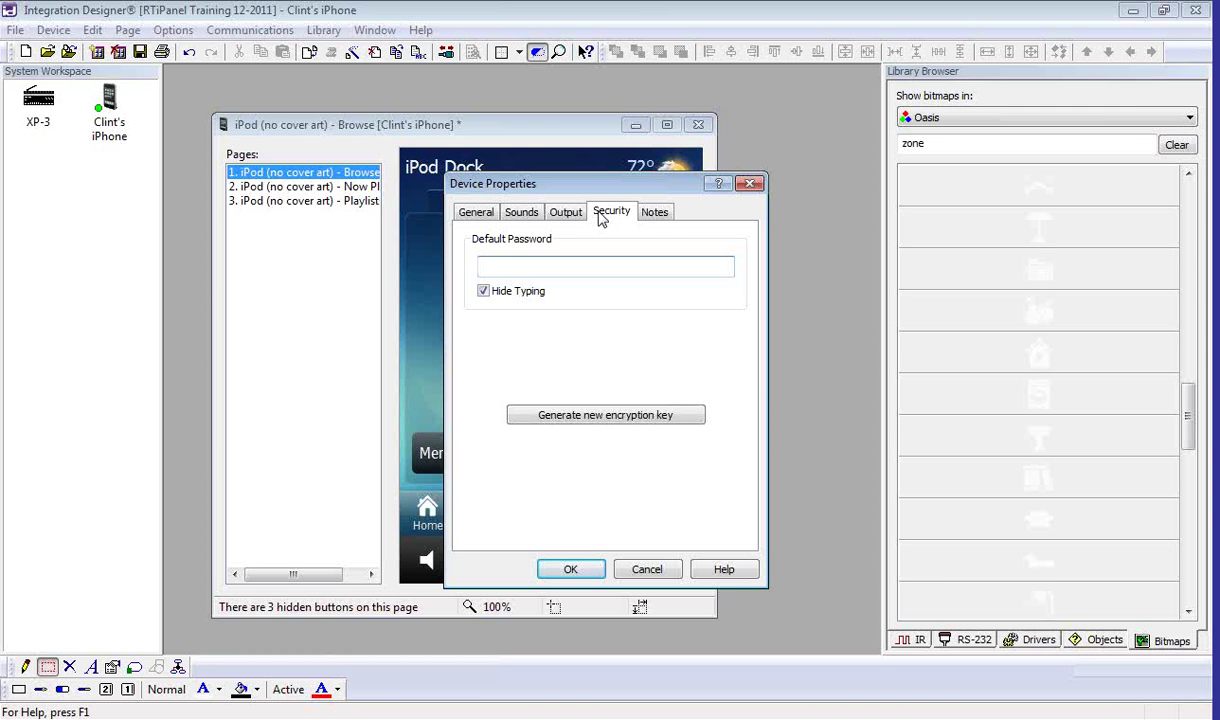
click(484, 291)
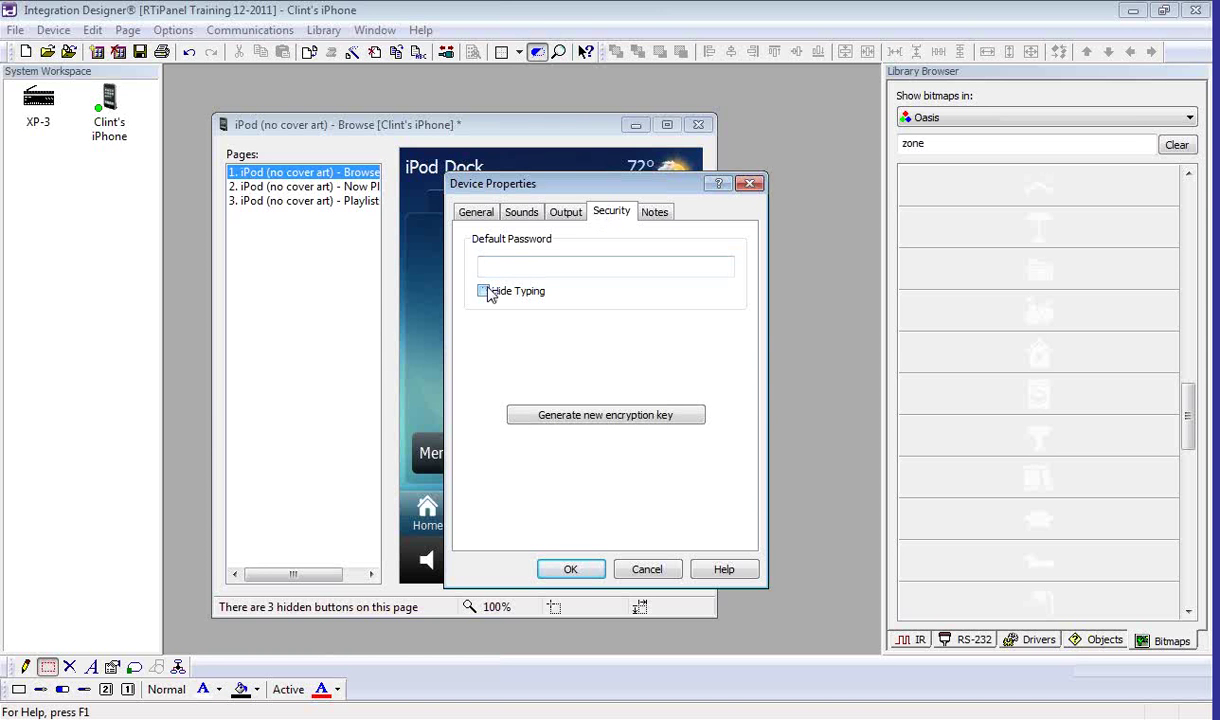
text(1234)
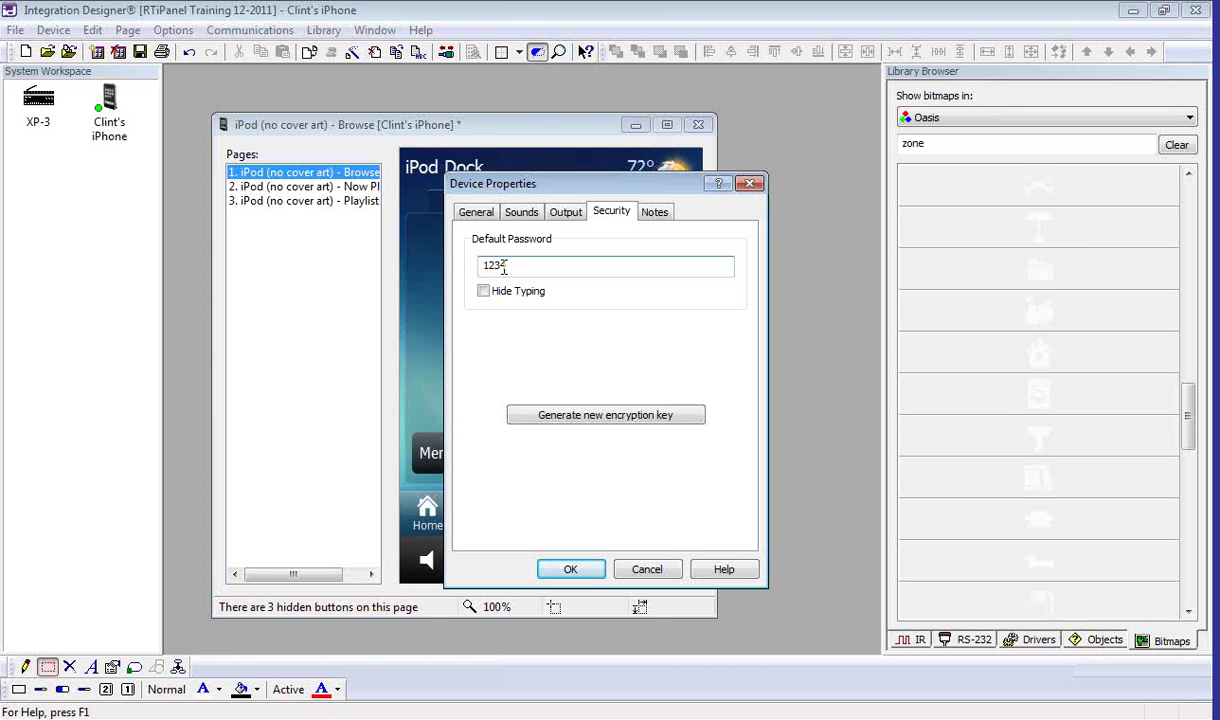
key(BackSpace)
key(BackSpace)
key(BackSpace)
key(BackSpace)
click(569, 568)
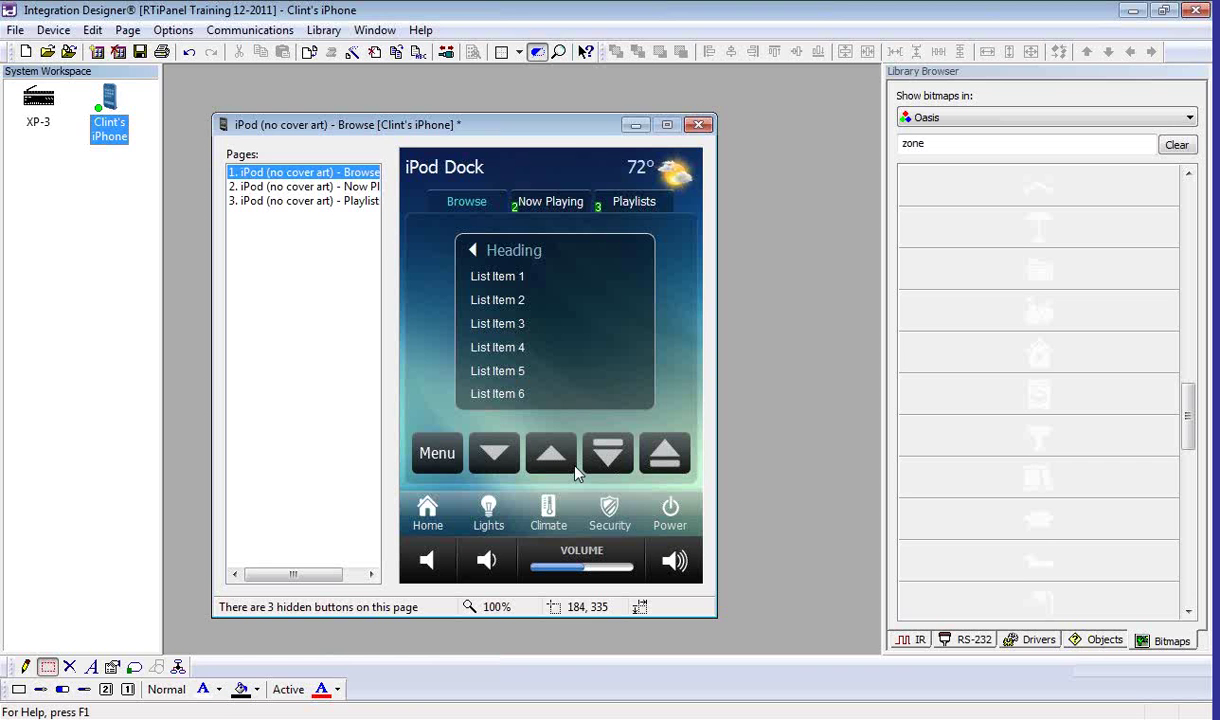
Step: On the Playlists page, marquee-select the tabs, label and eight playlist buttons for deletion
click(319, 204)
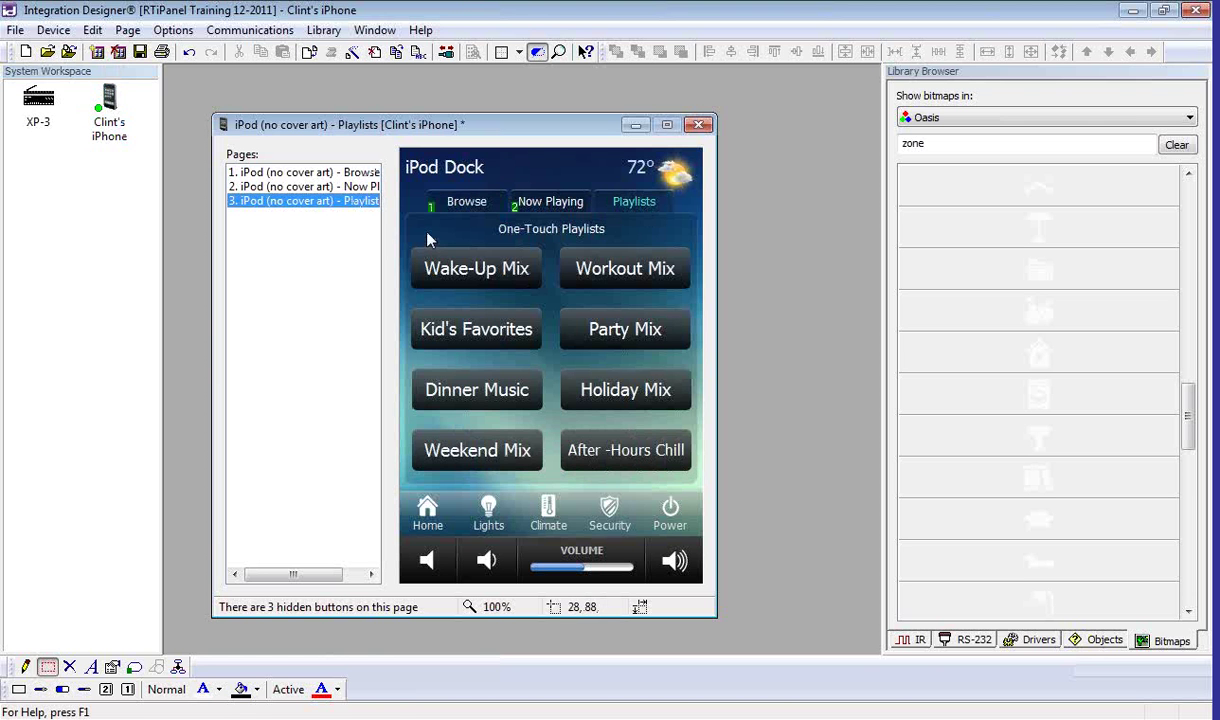
drag(408, 208, 672, 462)
right_click(672, 462)
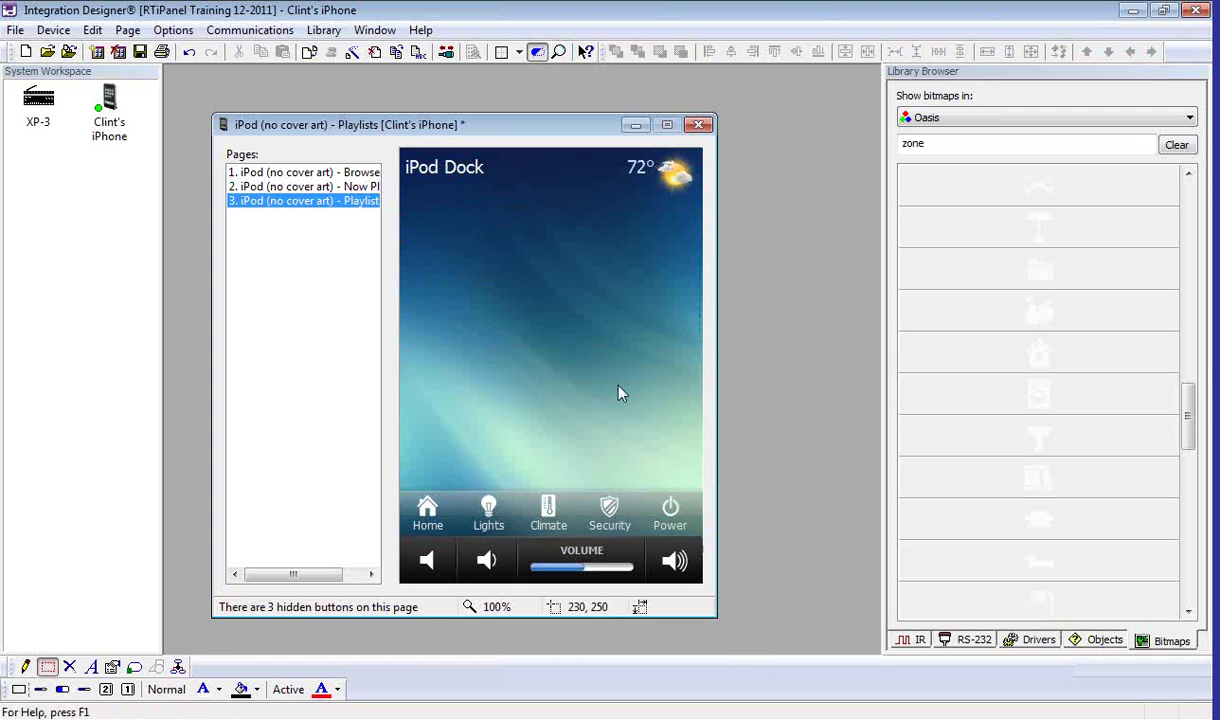
Step: Draw a 142 × 105 button in the upper middle of the Playlists page
click(24, 667)
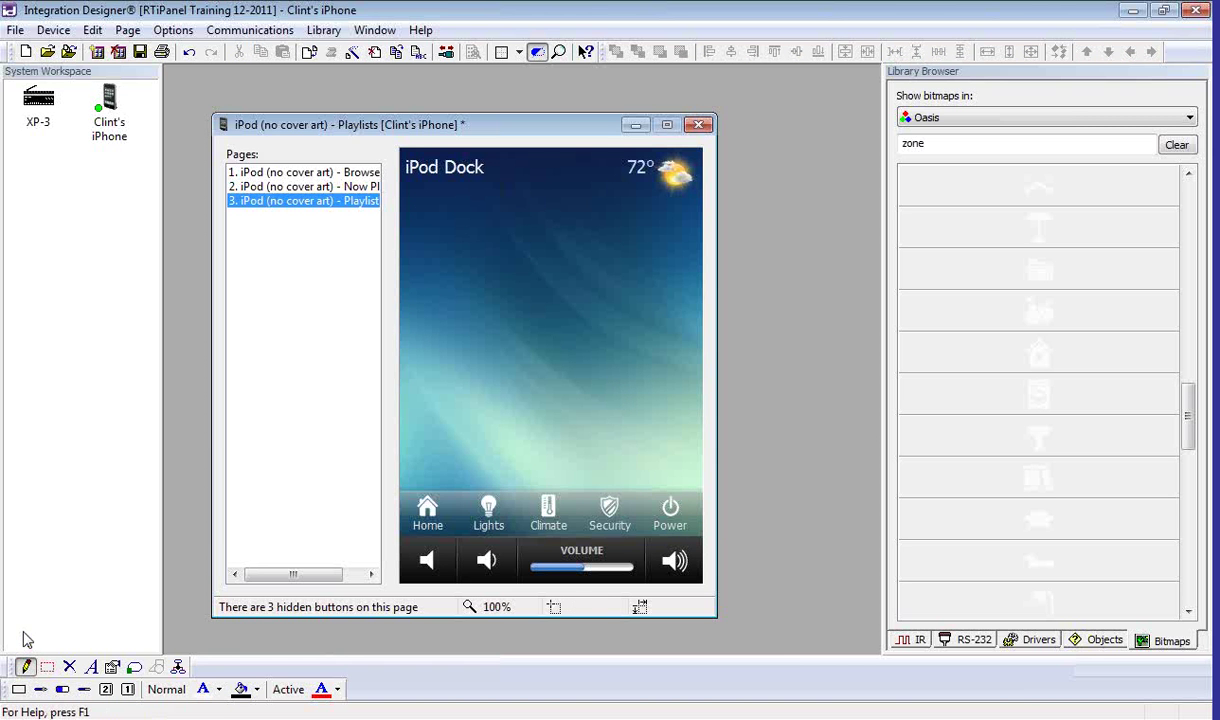
drag(480, 245, 616, 347)
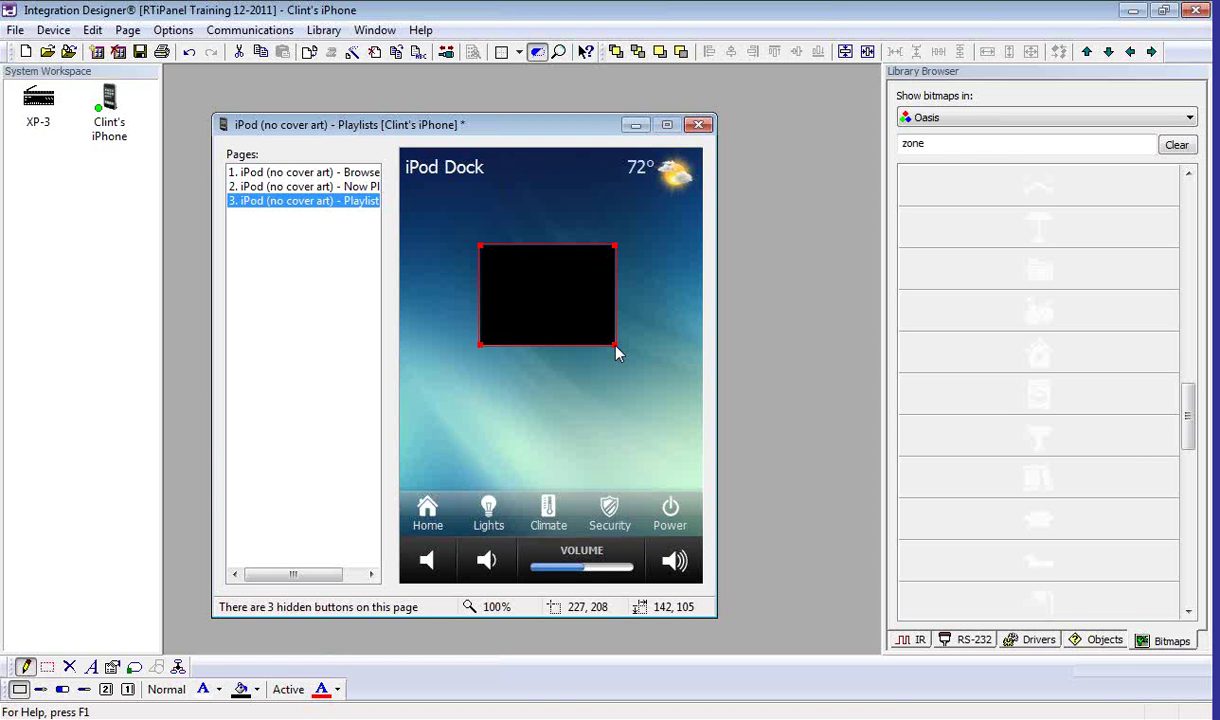
Step: Delete the test button and draw a horizontal and a vertical two-way slider
right_click(553, 339)
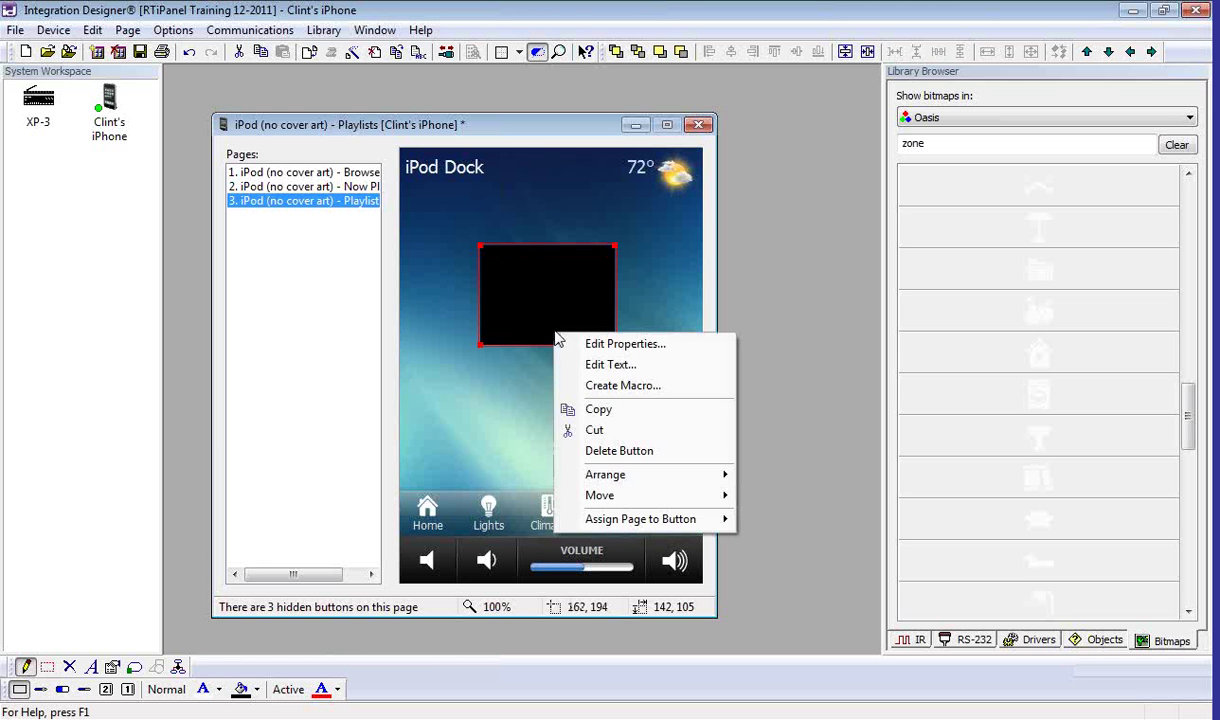
click(619, 452)
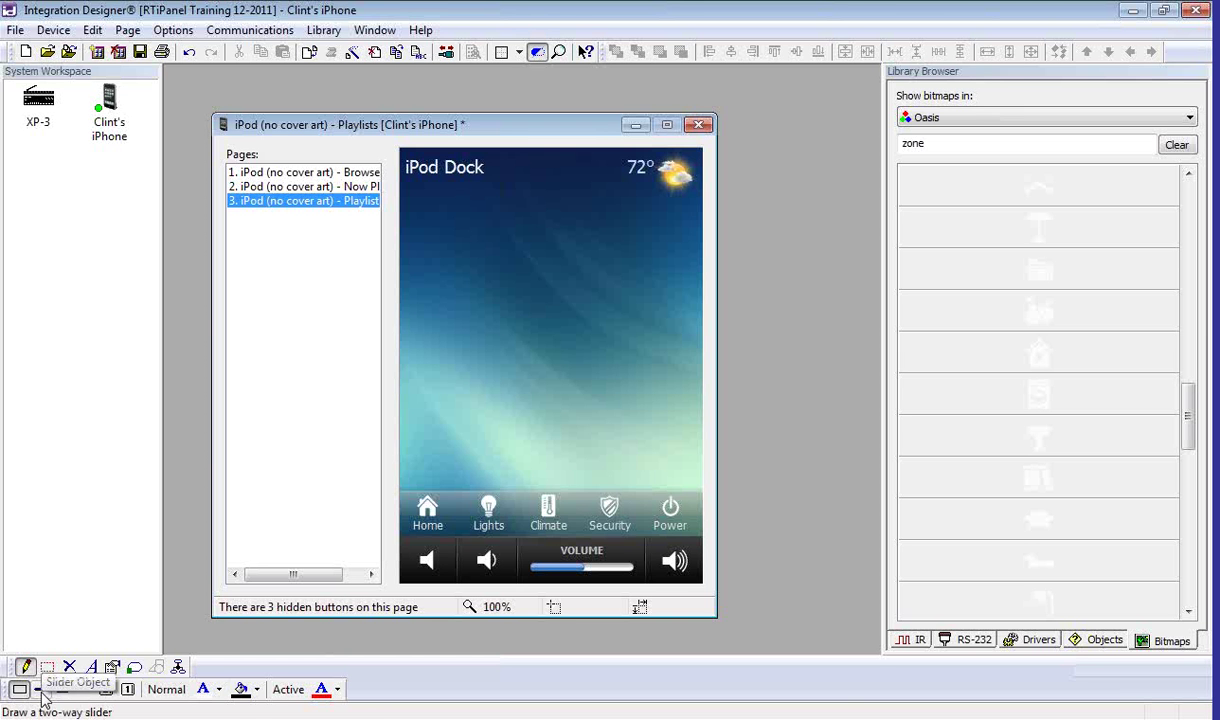
click(41, 694)
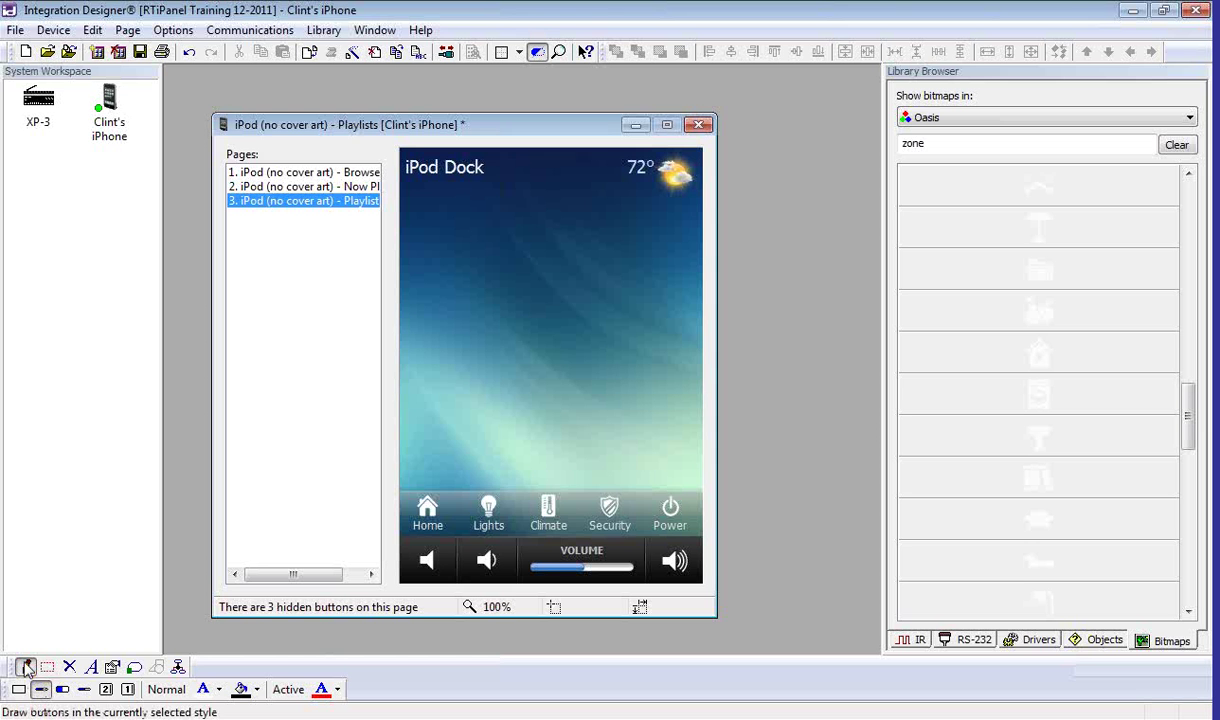
click(26, 667)
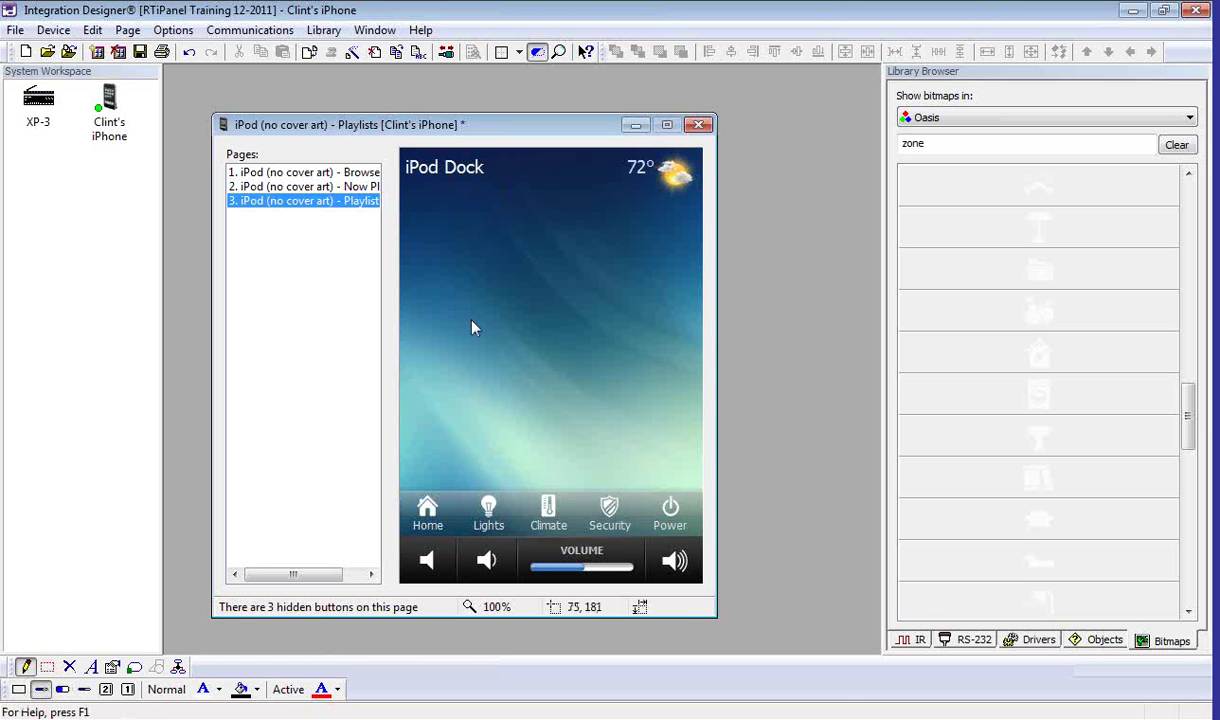
mouse_move(429, 213)
mouse_down()
mouse_move(541, 237)
mouse_move(671, 236)
mouse_up()
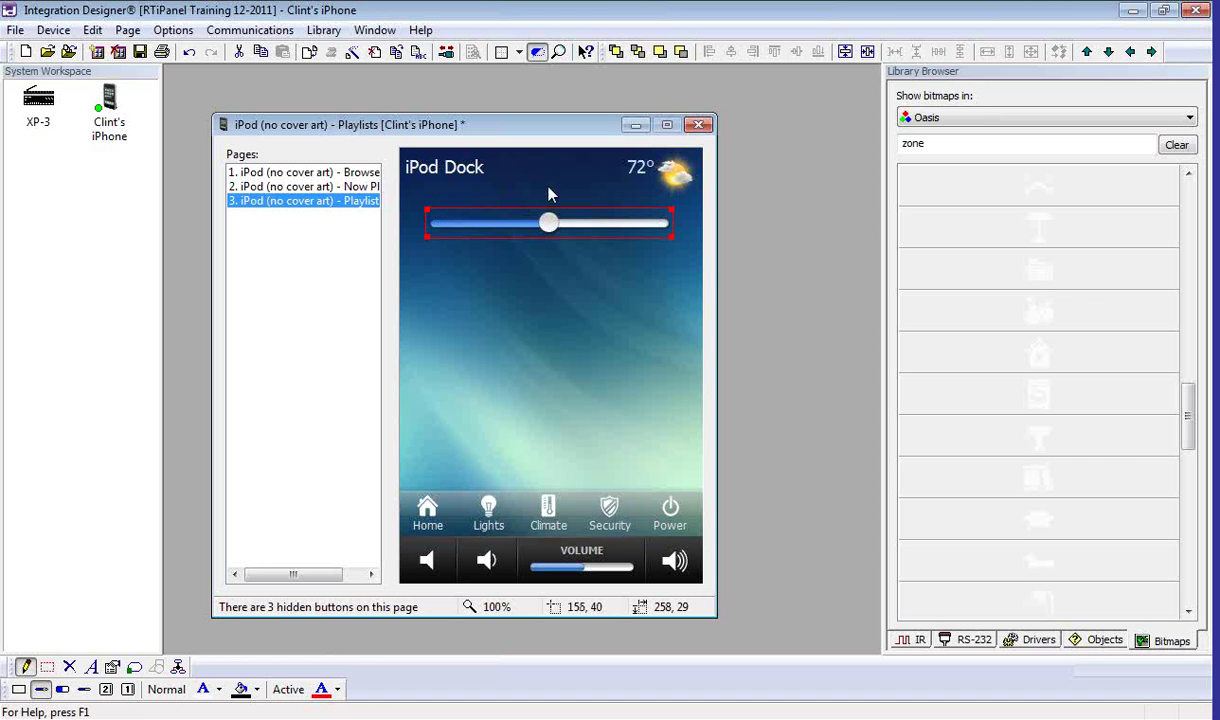
mouse_move(442, 269)
mouse_down()
mouse_move(474, 343)
mouse_move(457, 417)
mouse_move(479, 496)
mouse_up()
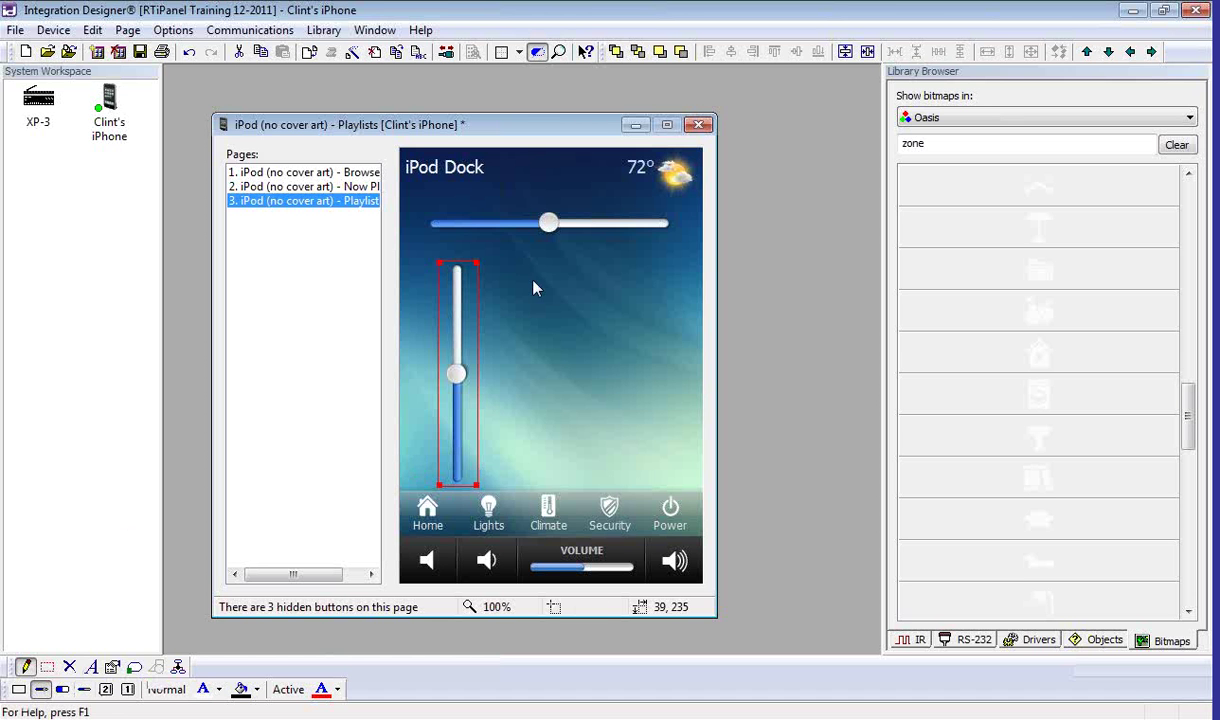
Step: Add a horizontal gauge, a vertical gauge and a two-way ON/OFF switch
drag(516, 265, 672, 292)
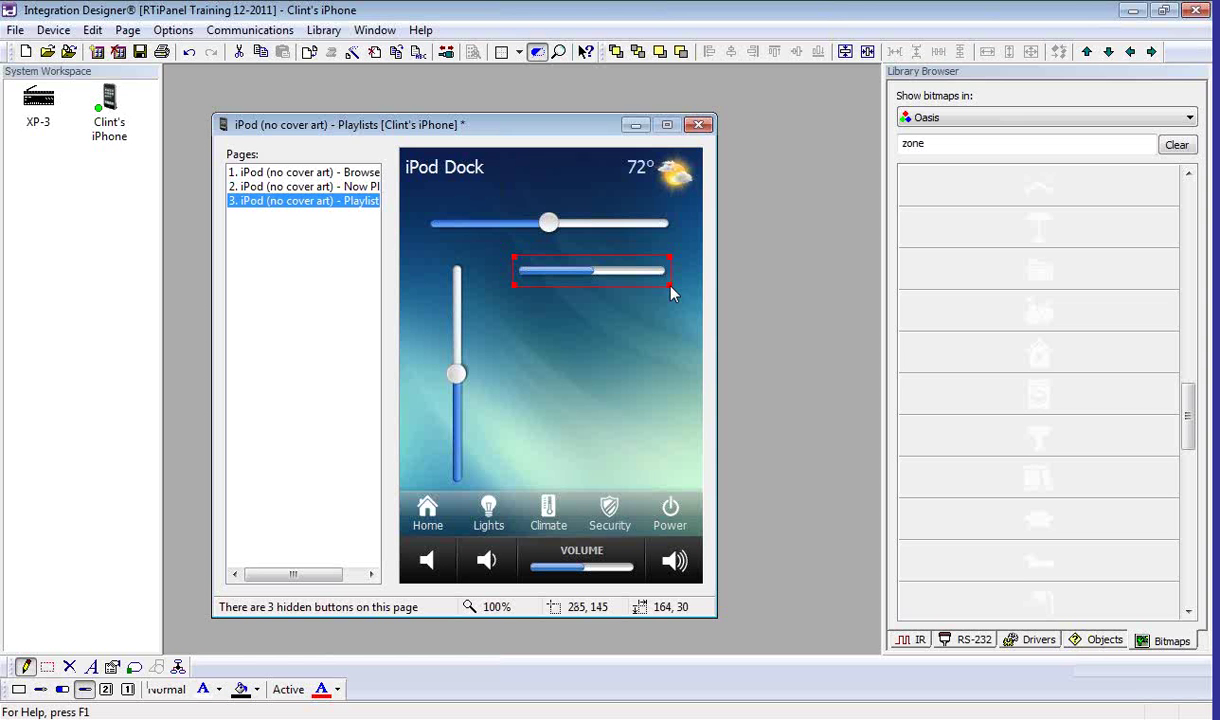
drag(659, 319, 688, 456)
click(680, 443)
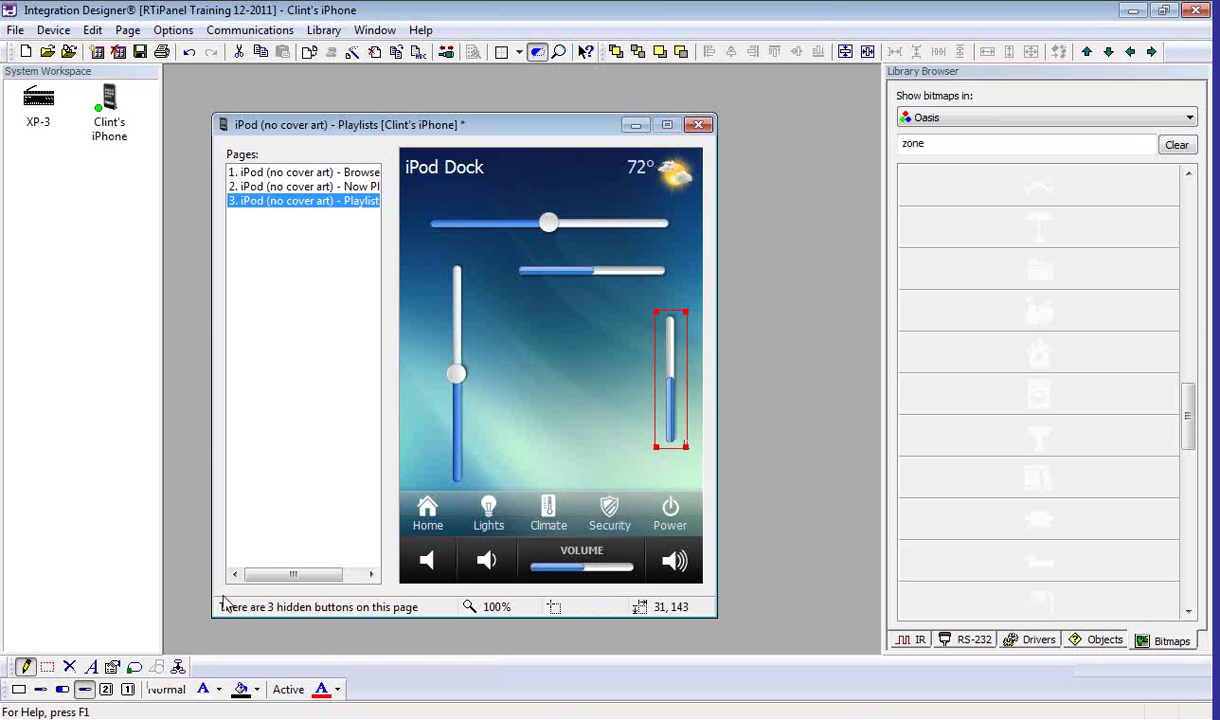
click(62, 690)
drag(521, 300, 621, 346)
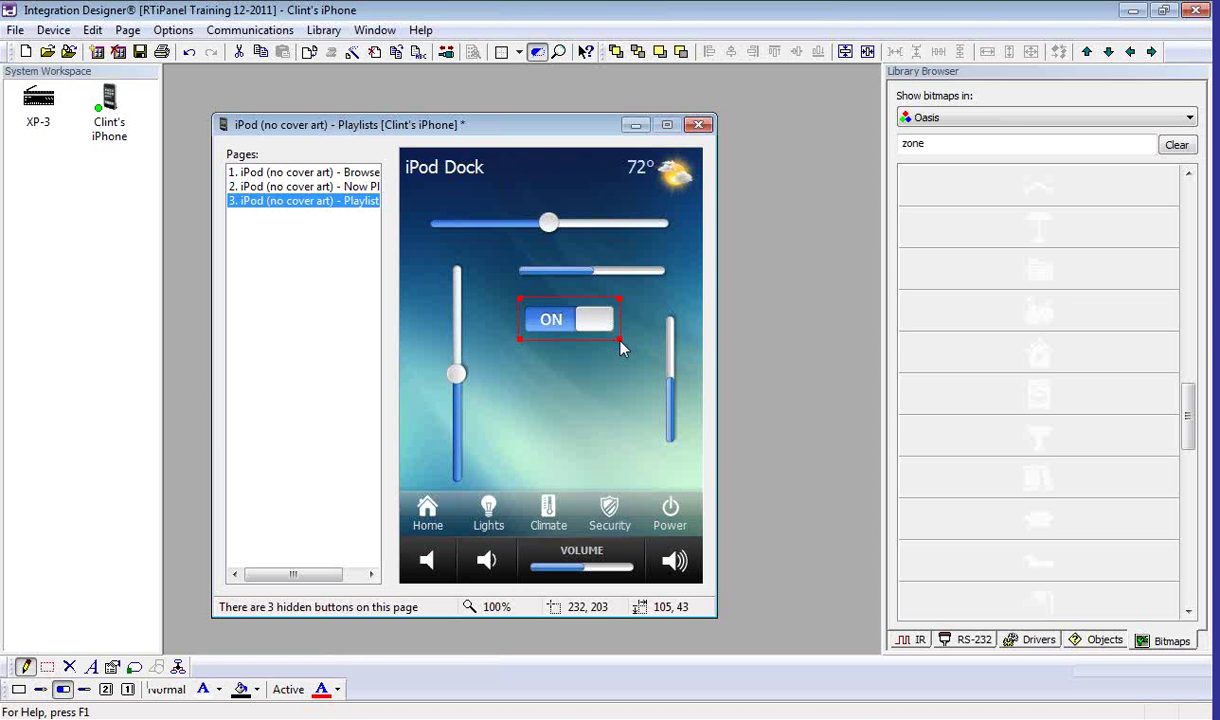
Step: Marquee-select and delete the Now Playing page's tabs, song details, progress bar and playback buttons
click(326, 187)
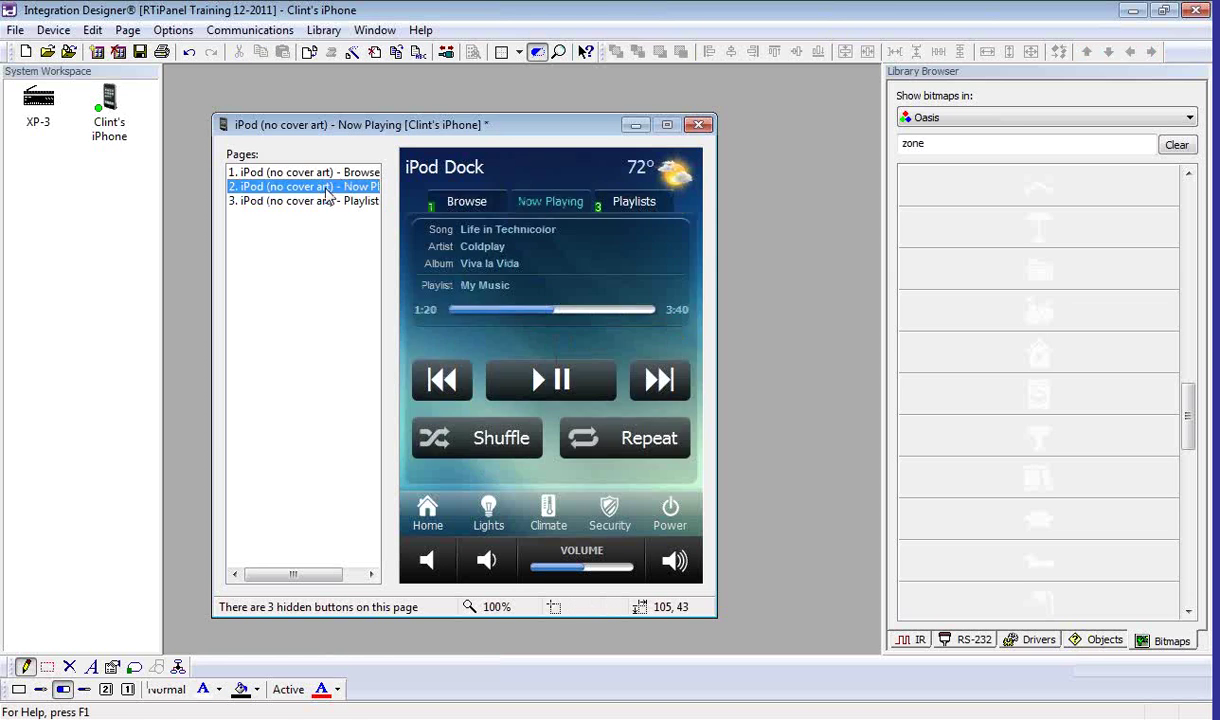
click(47, 667)
drag(466, 247, 672, 483)
right_click(672, 483)
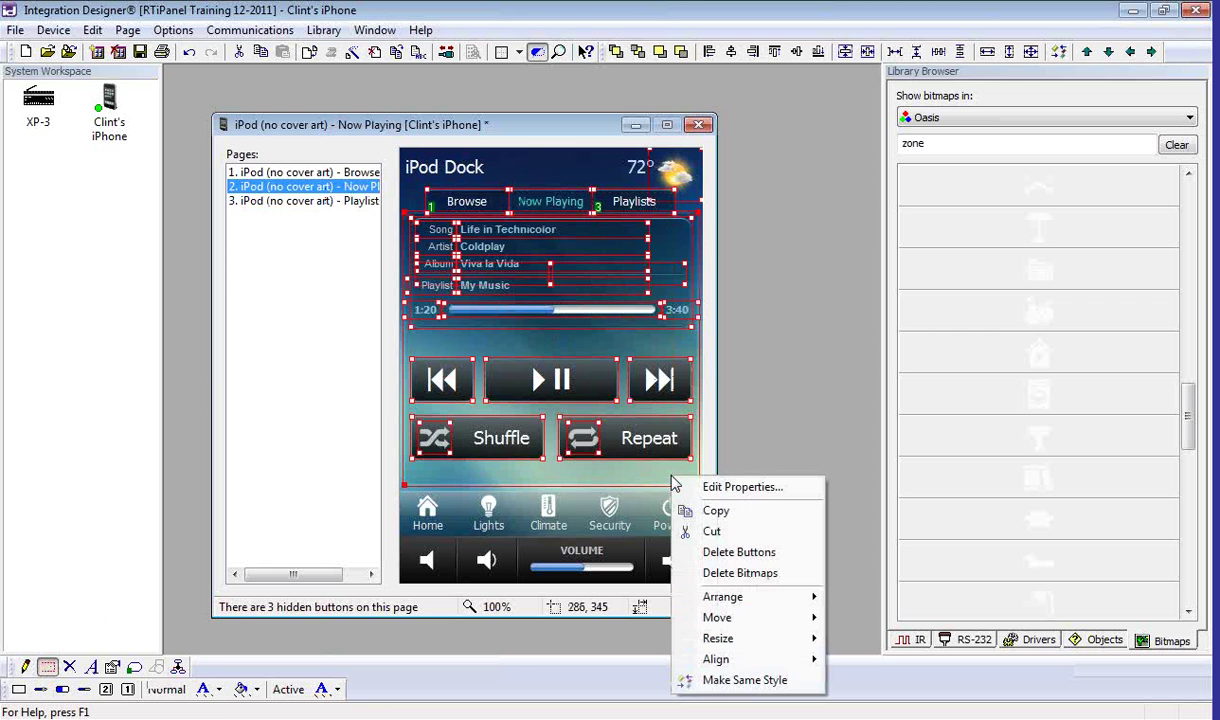
click(736, 552)
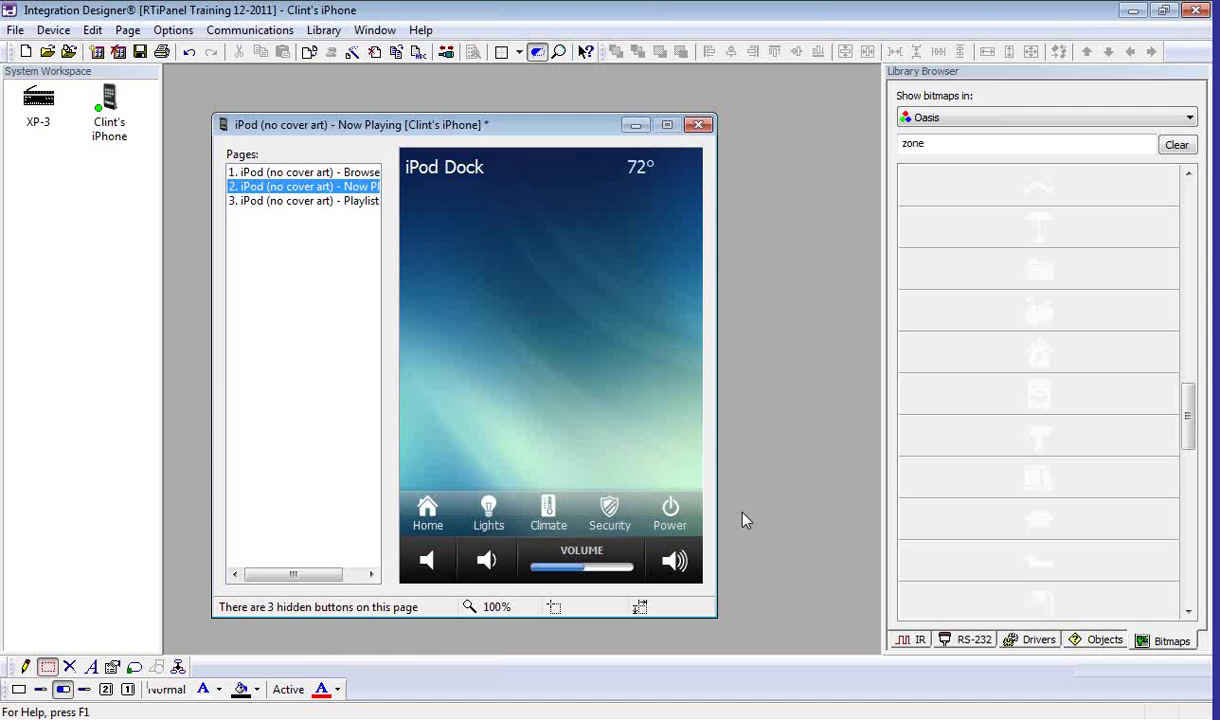
Step: Draw a scrolling list object across the middle of the Now Playing page
click(26, 667)
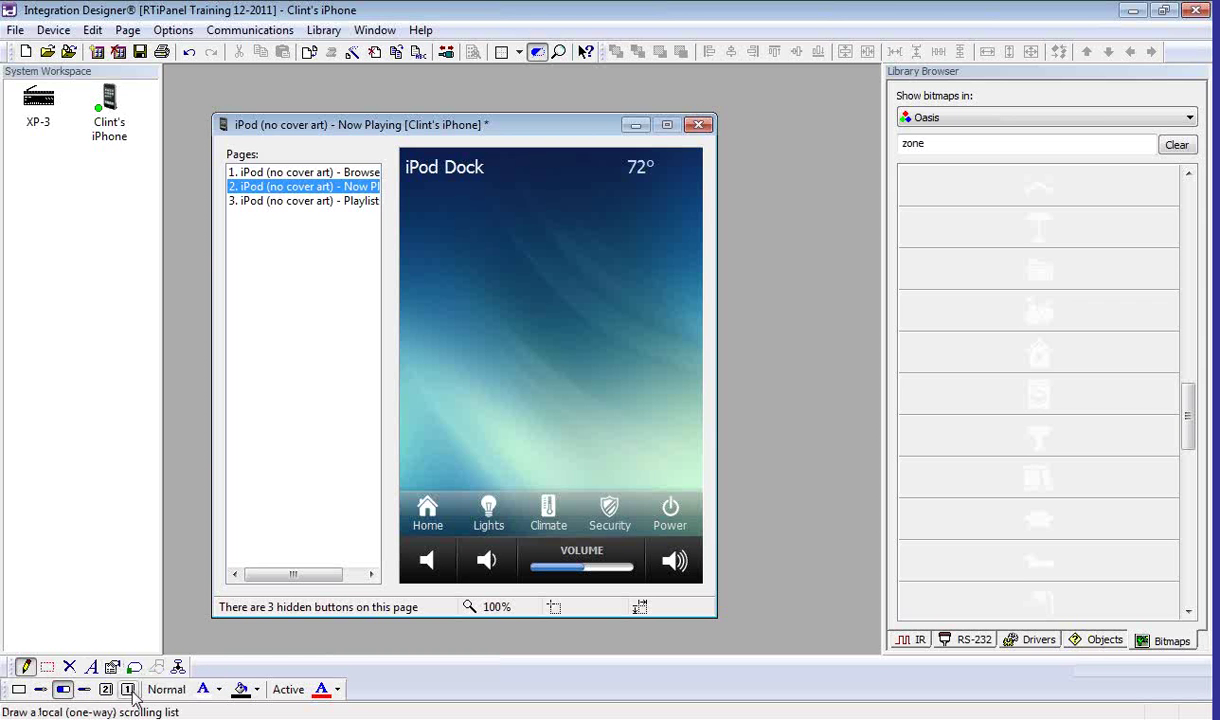
click(129, 690)
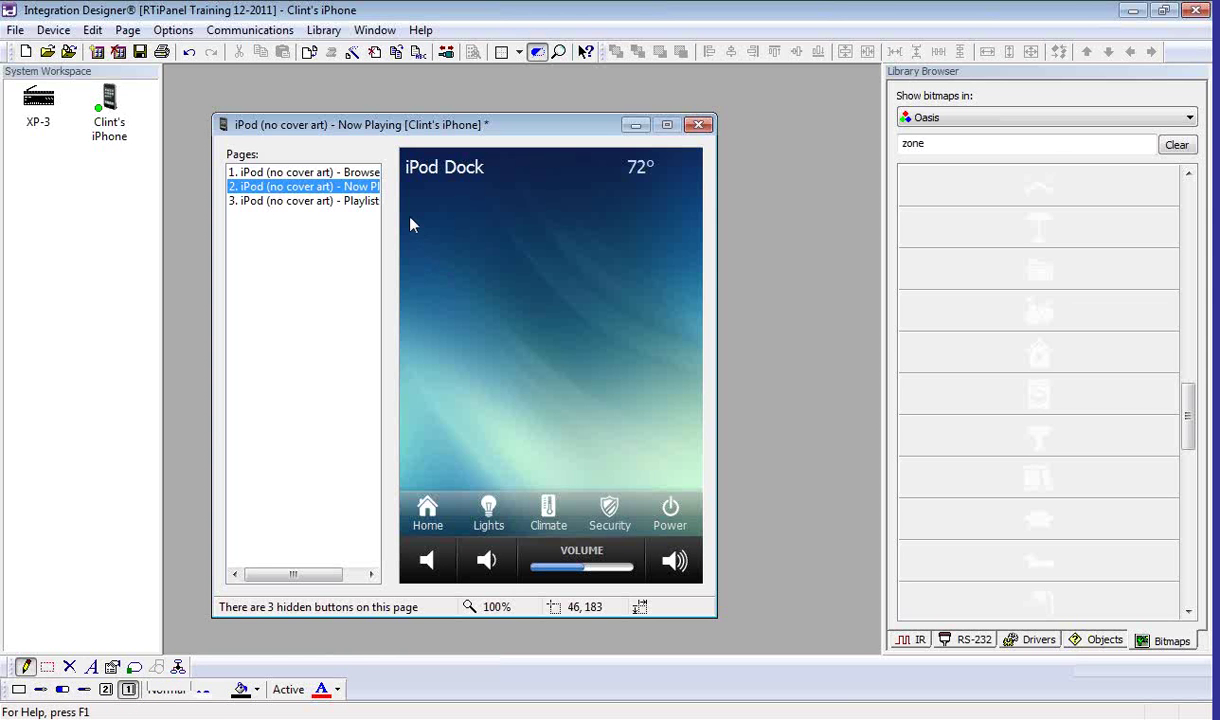
drag(404, 220, 427, 246)
drag(470, 281, 702, 467)
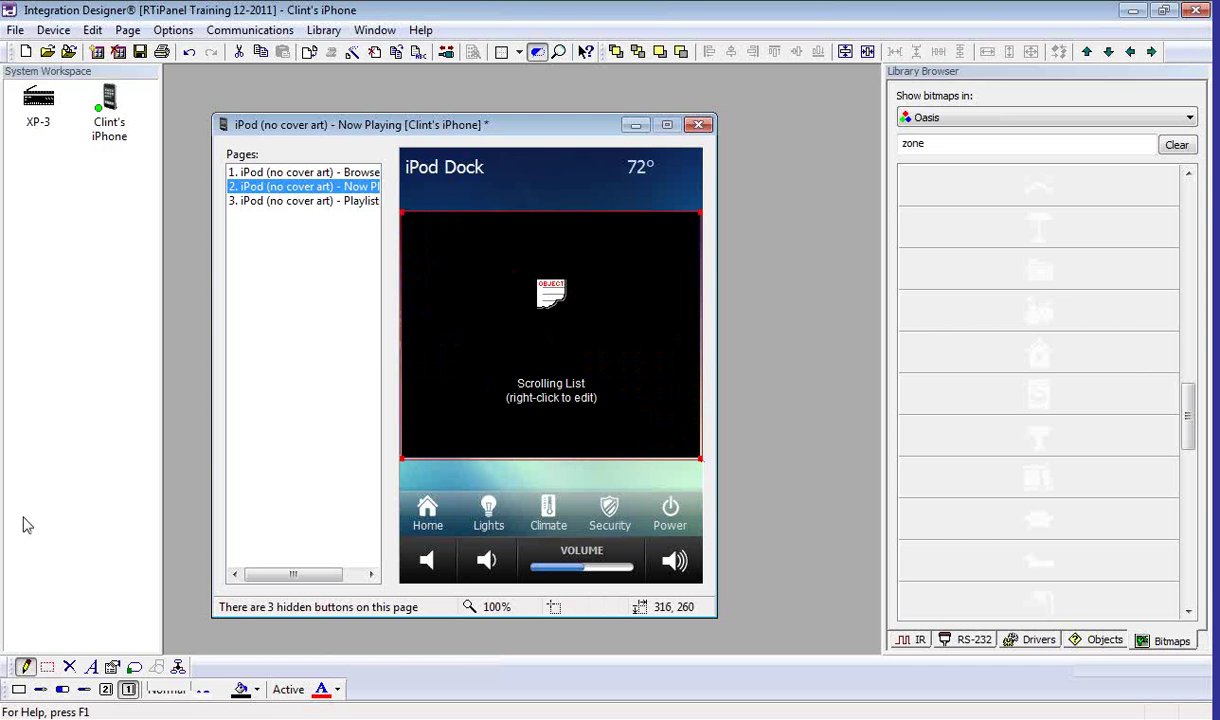
Step: Give the scrolling list a white fill and black text colour
click(46, 668)
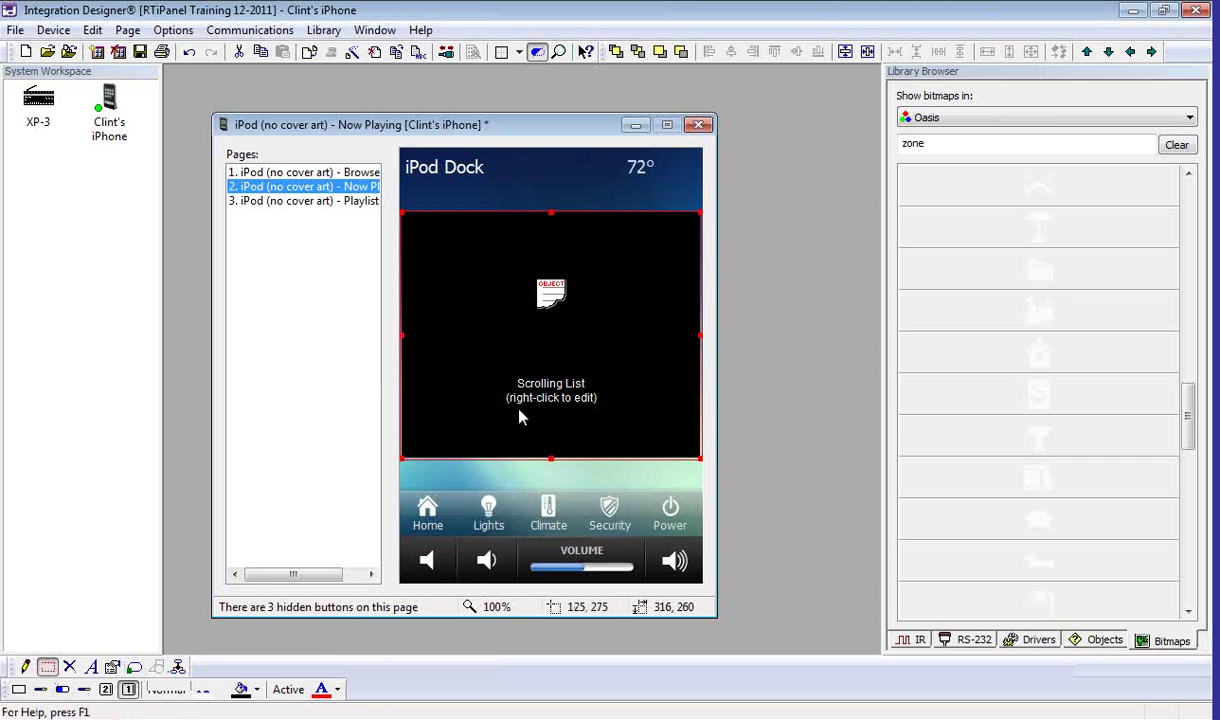
click(244, 689)
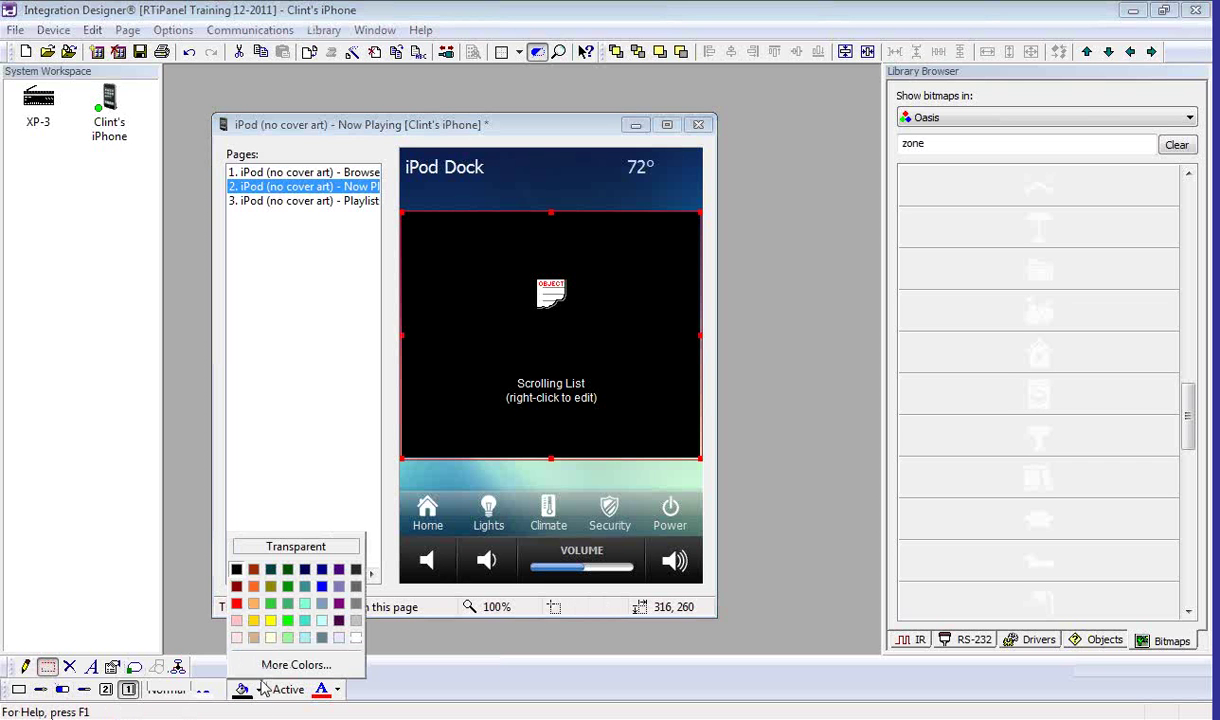
click(355, 638)
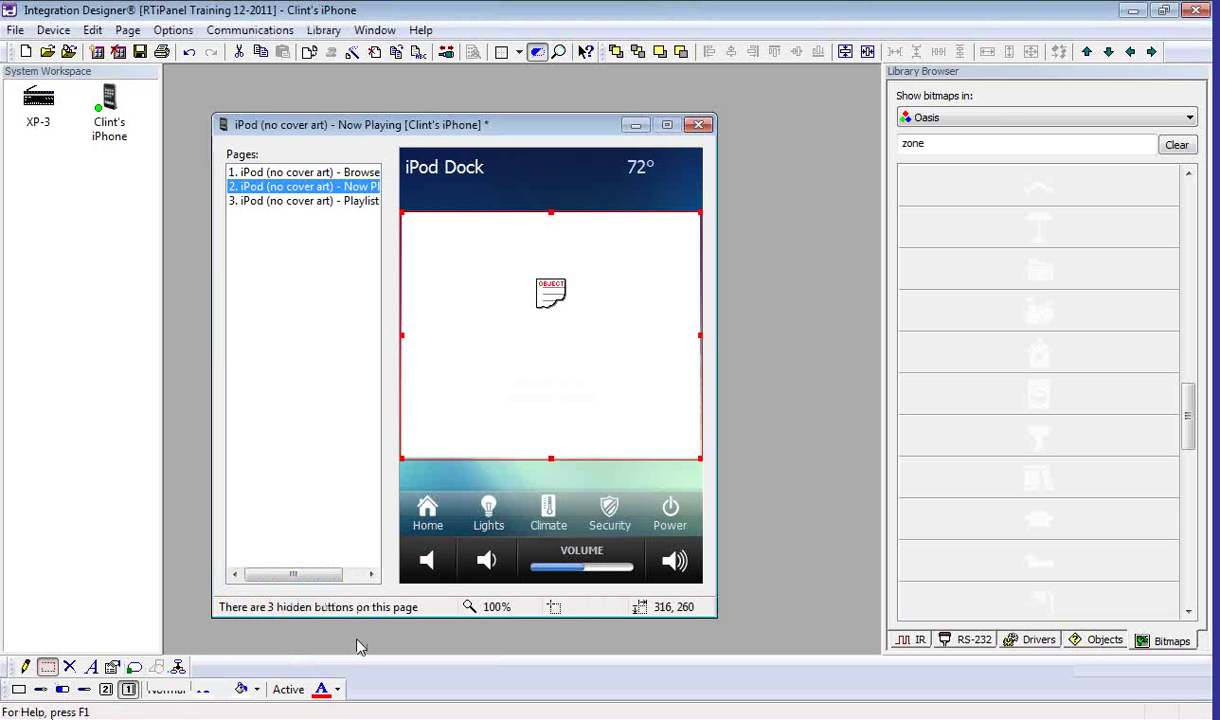
click(205, 689)
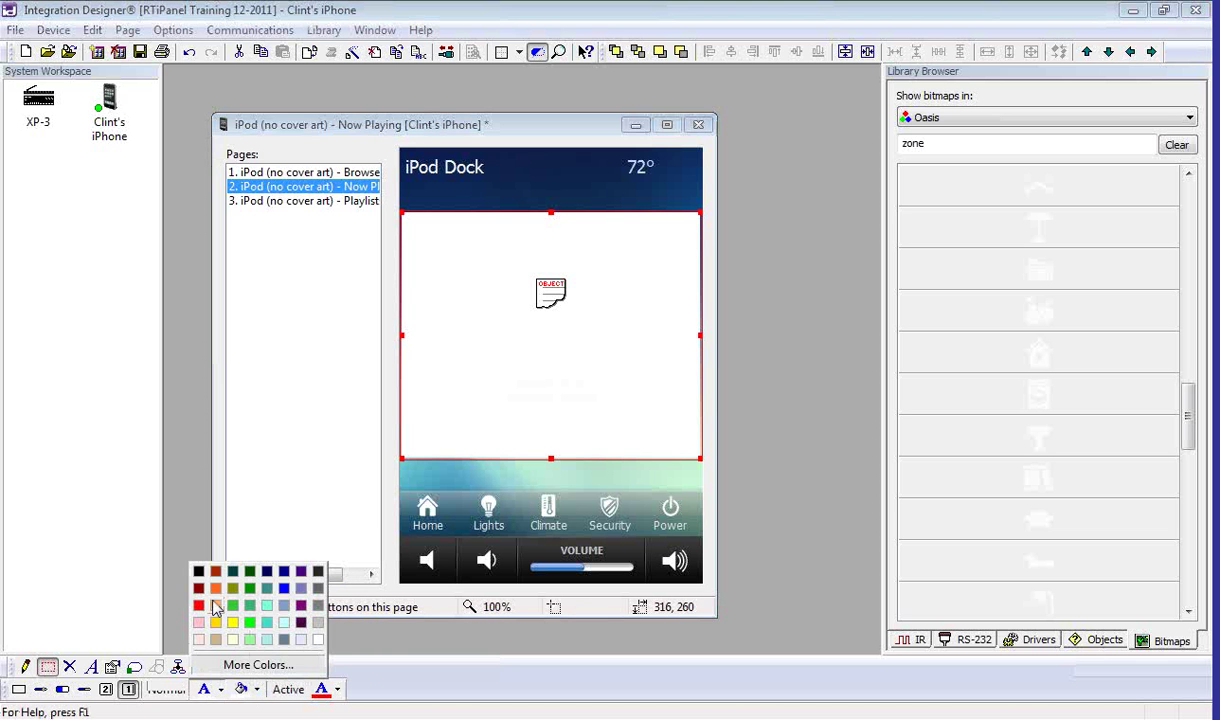
click(199, 572)
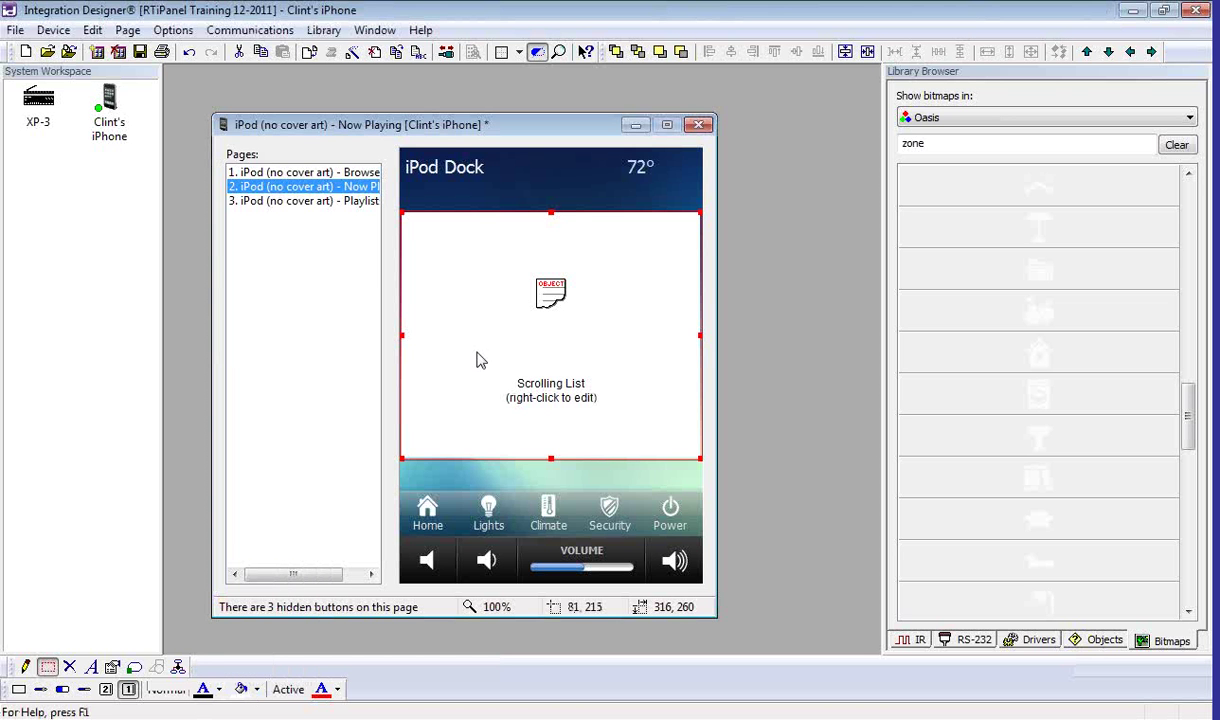
right_click(477, 358)
Step: Set the scrolling list's text font to Tahoma, size 14, bold
click(505, 363)
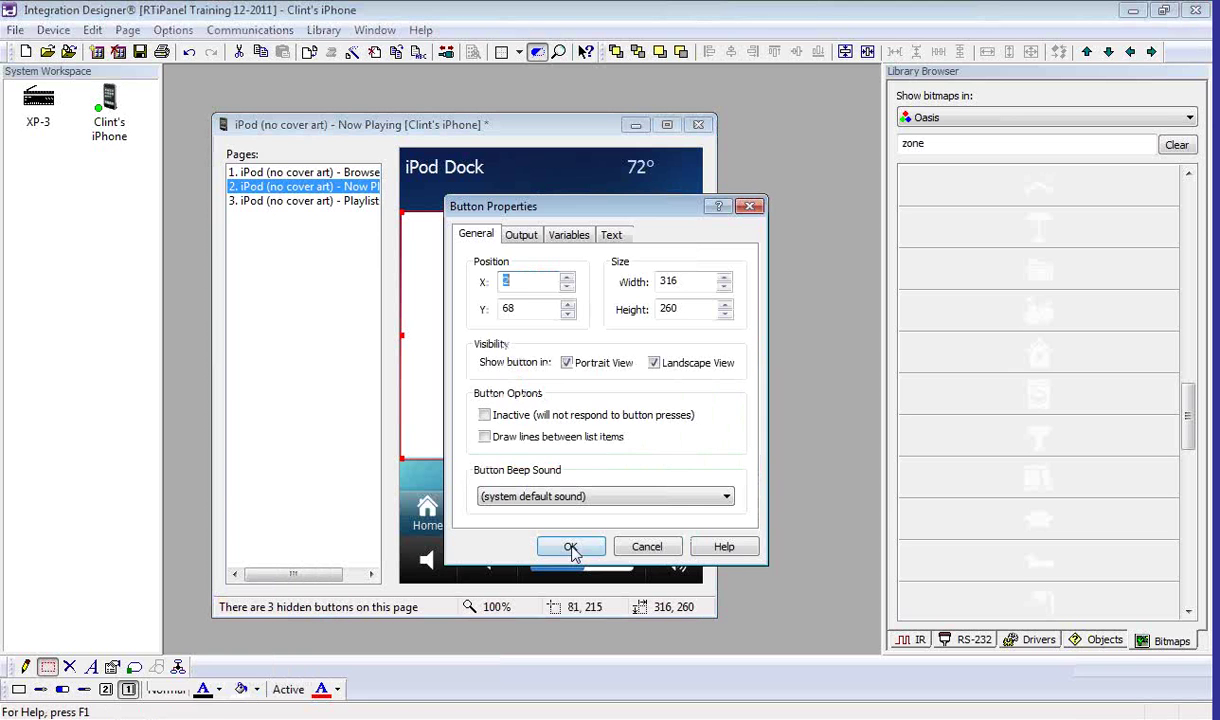
click(612, 235)
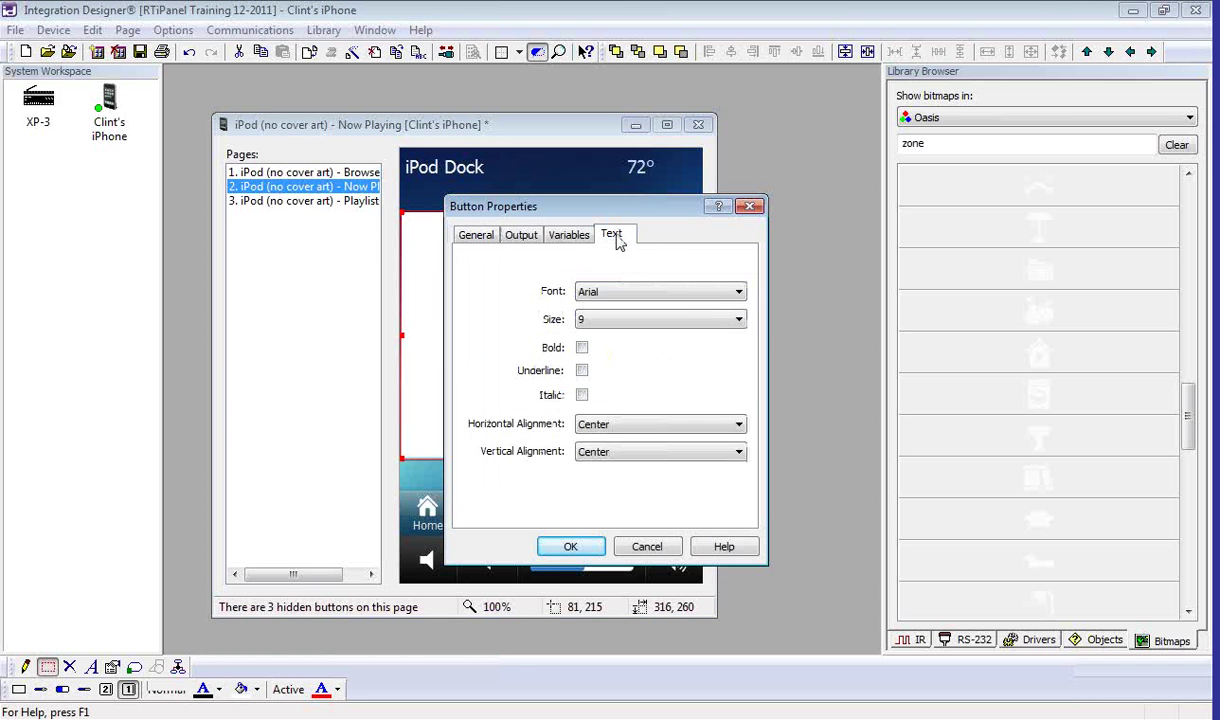
click(738, 292)
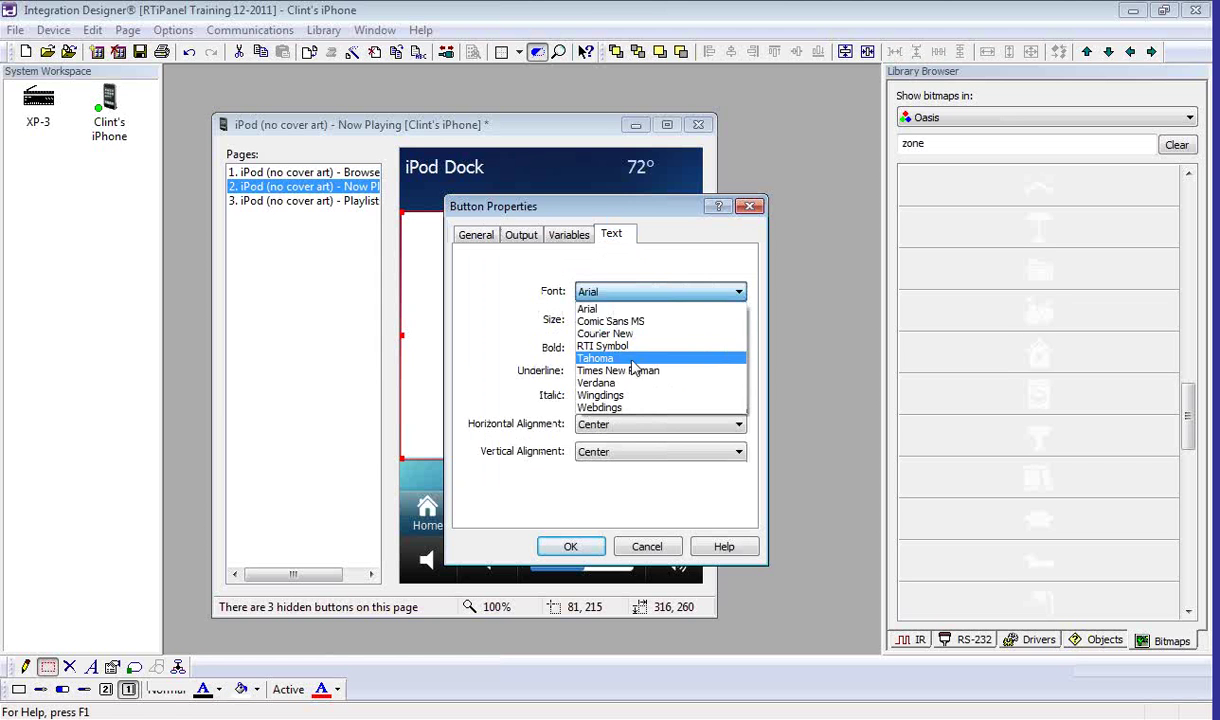
click(645, 360)
click(738, 319)
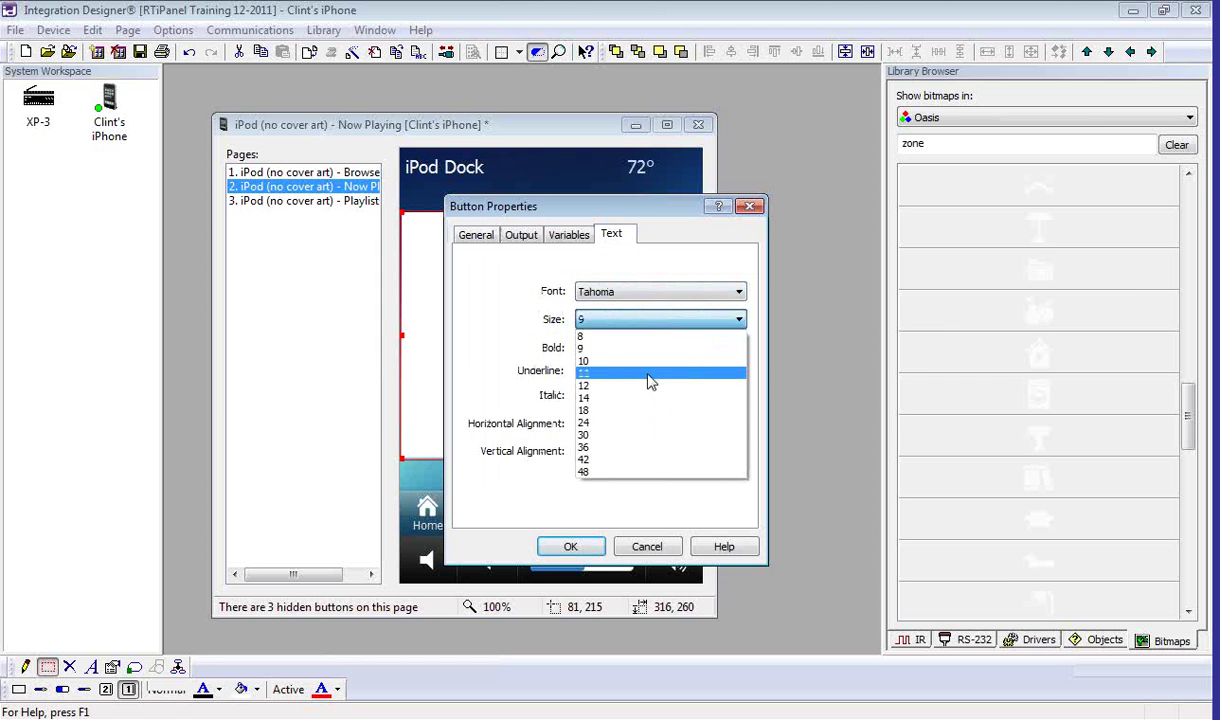
click(627, 398)
click(582, 348)
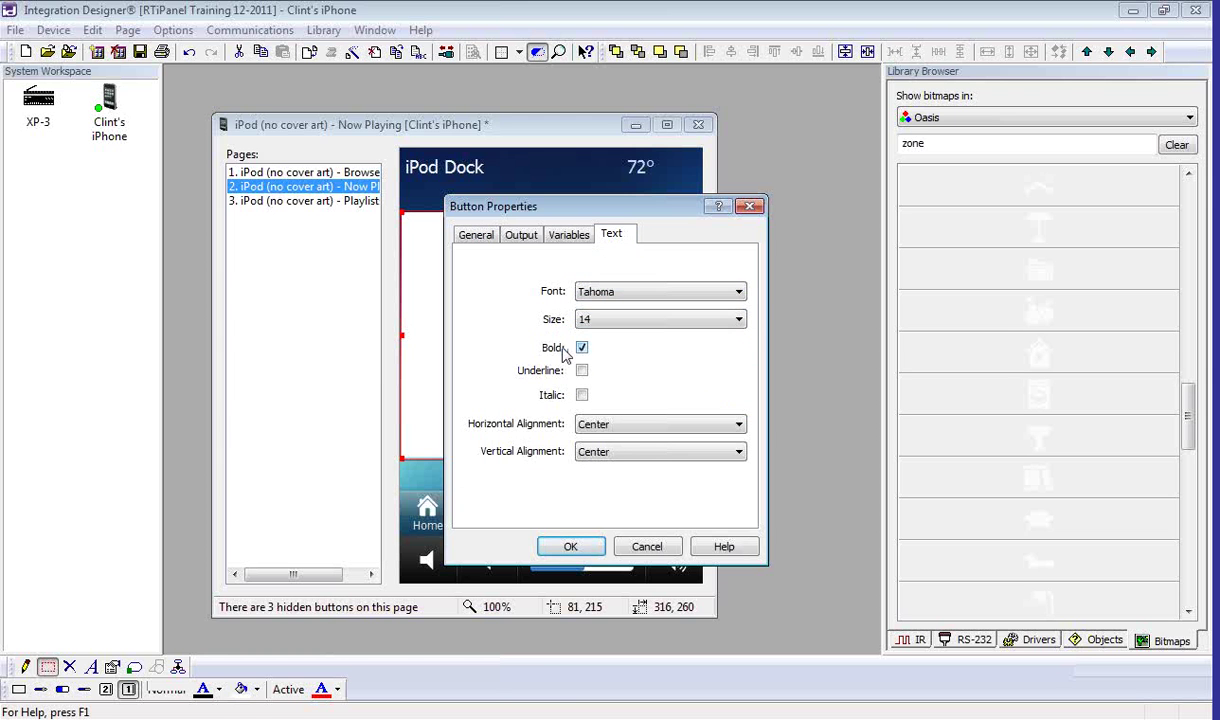
click(580, 545)
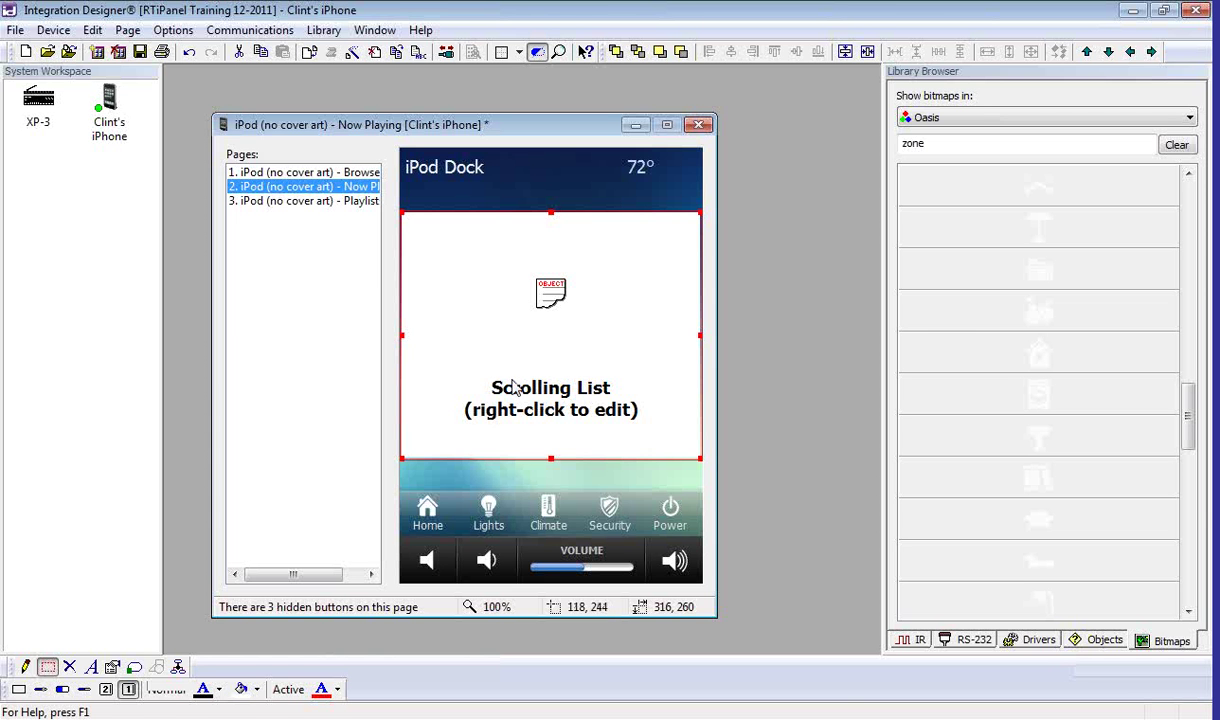
right_click(513, 345)
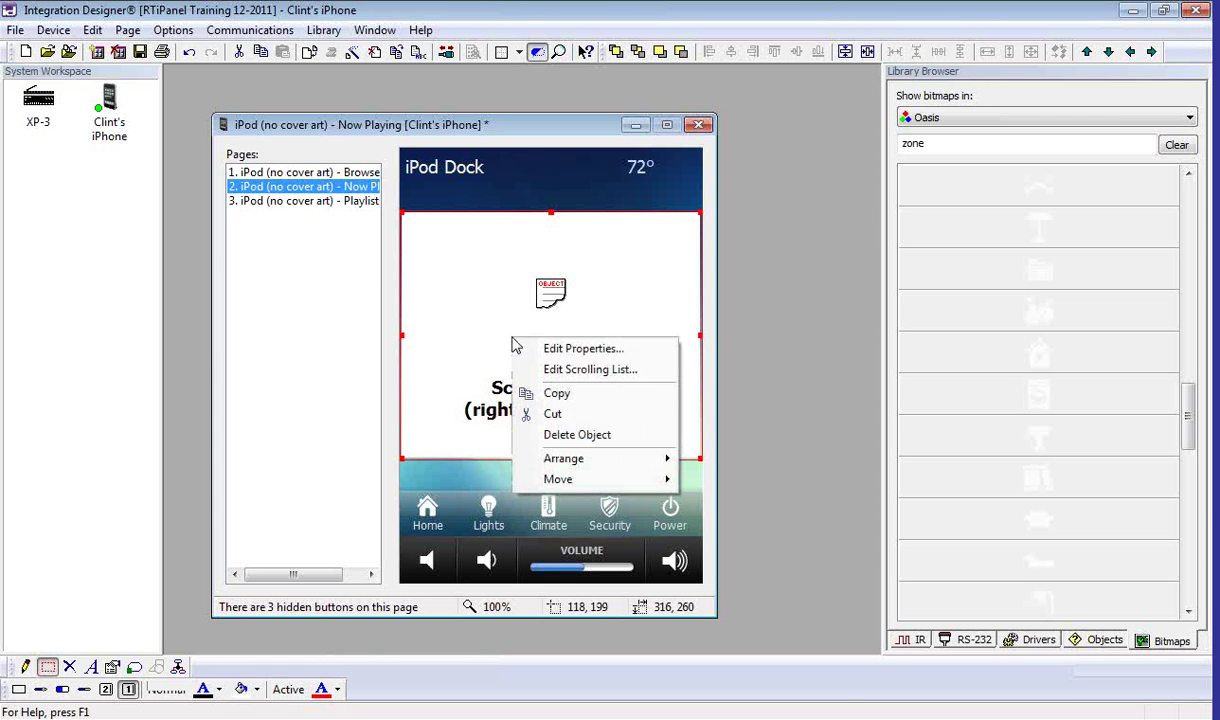
Step: In the list's item editor, set the total number of items to 8
click(560, 384)
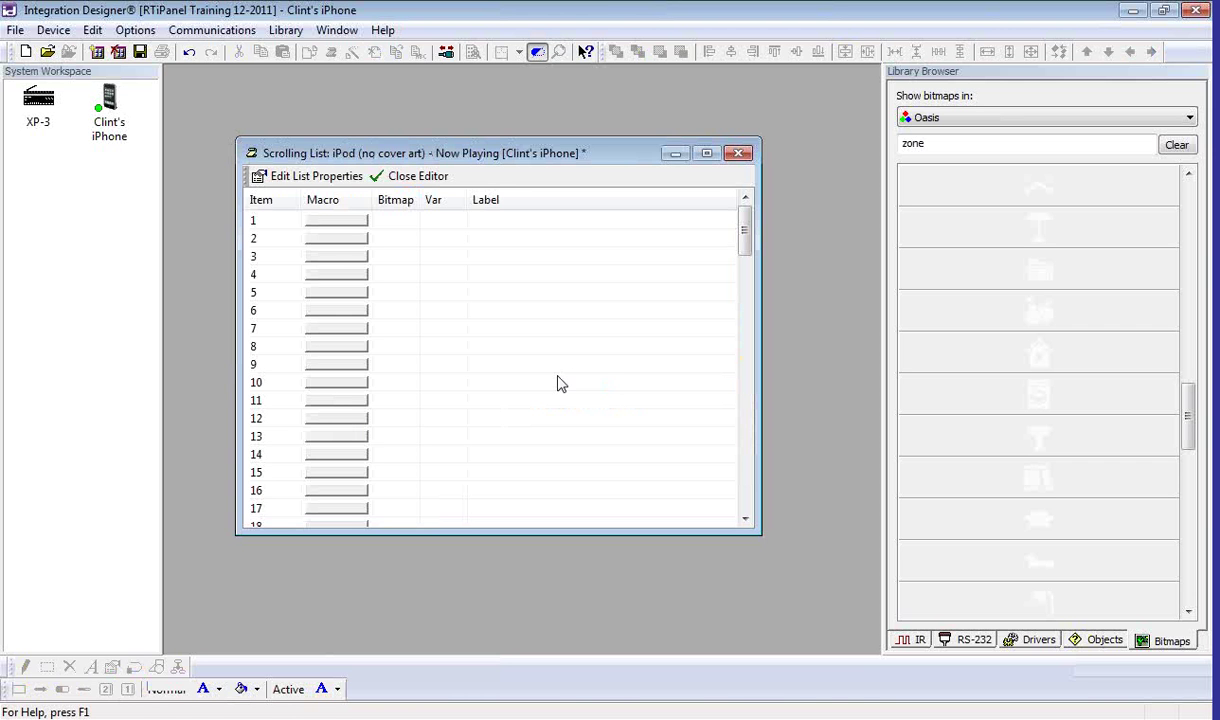
click(340, 183)
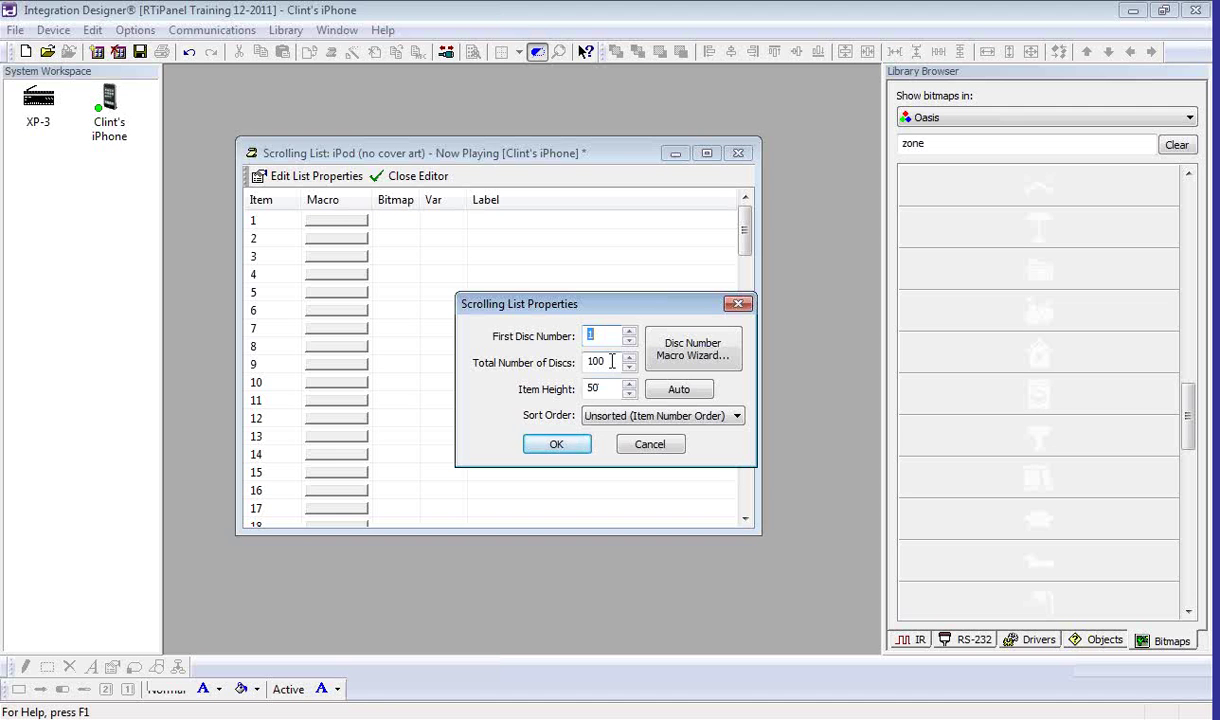
key(Tab)
text(8)
click(573, 446)
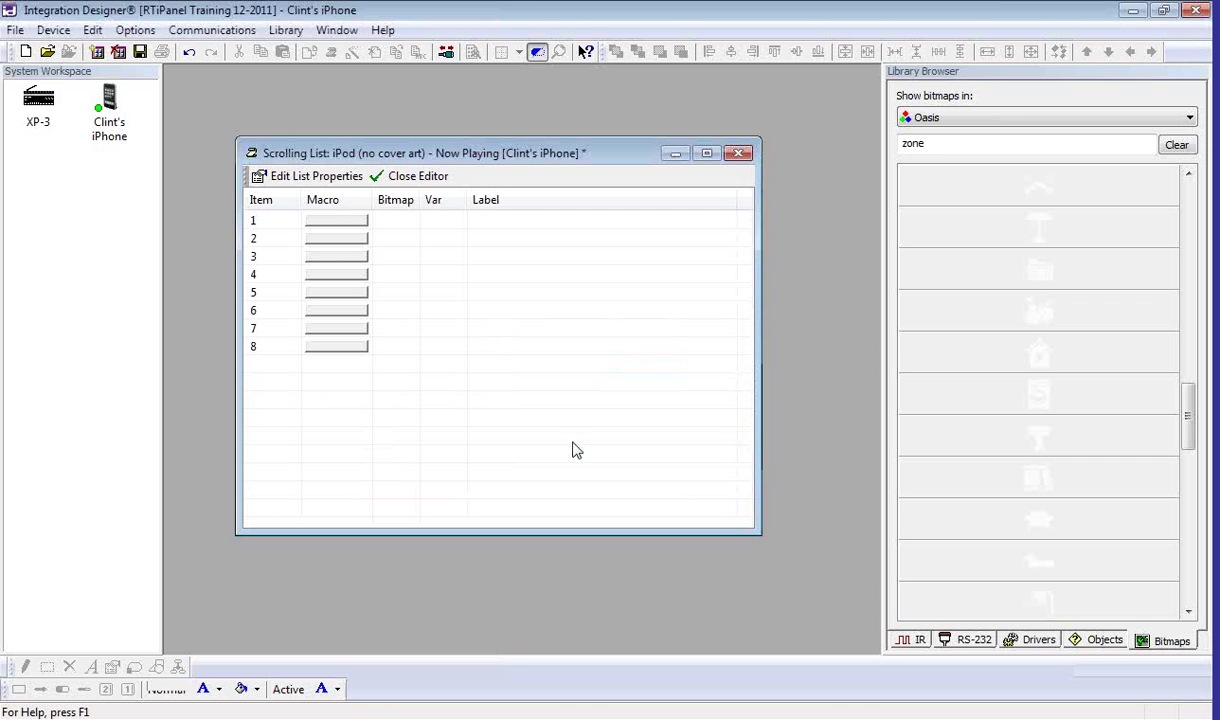
Step: Label items 1–4 Kitchen, Living Room, Theater and Powder Room
click(499, 222)
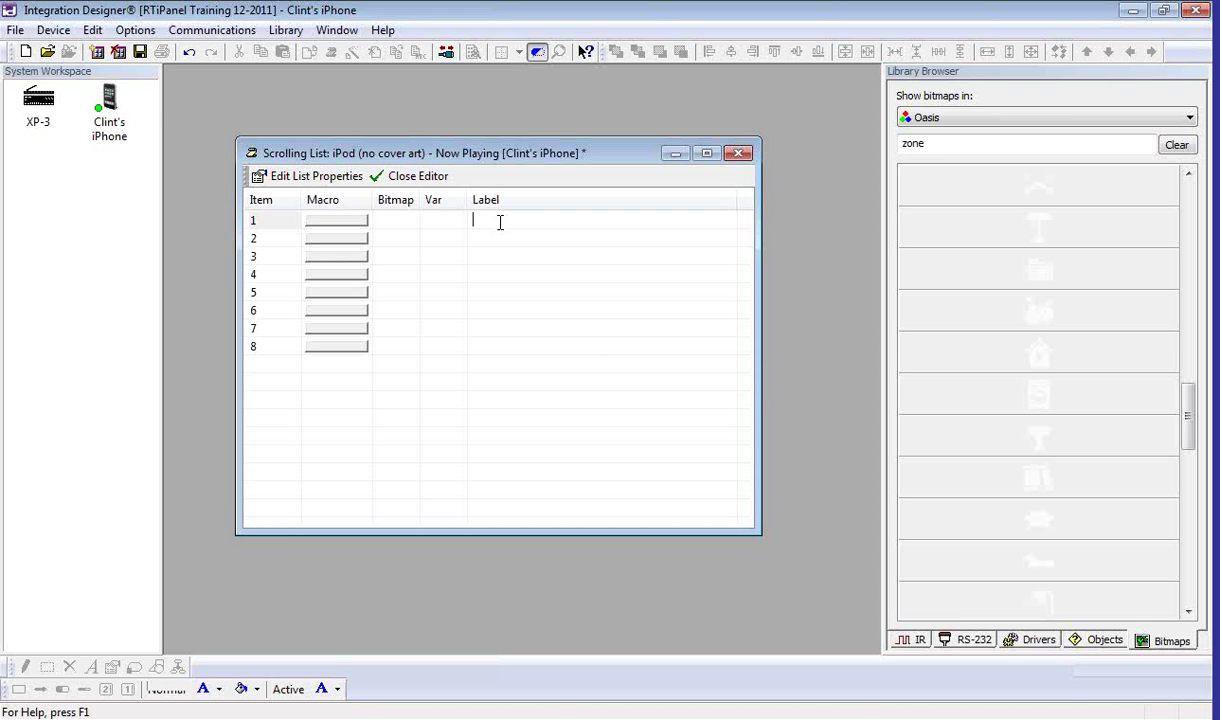
text(Kitchen)
click(501, 240)
text(Living,Room)
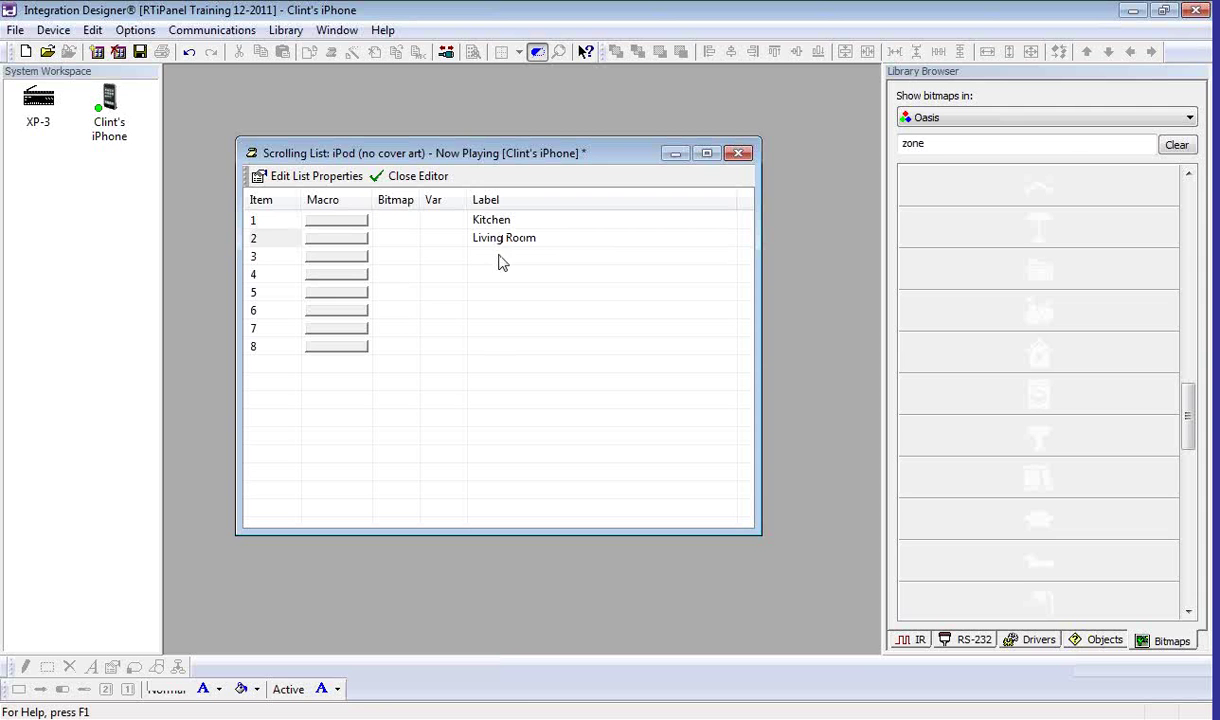
click(499, 255)
text(Theater)
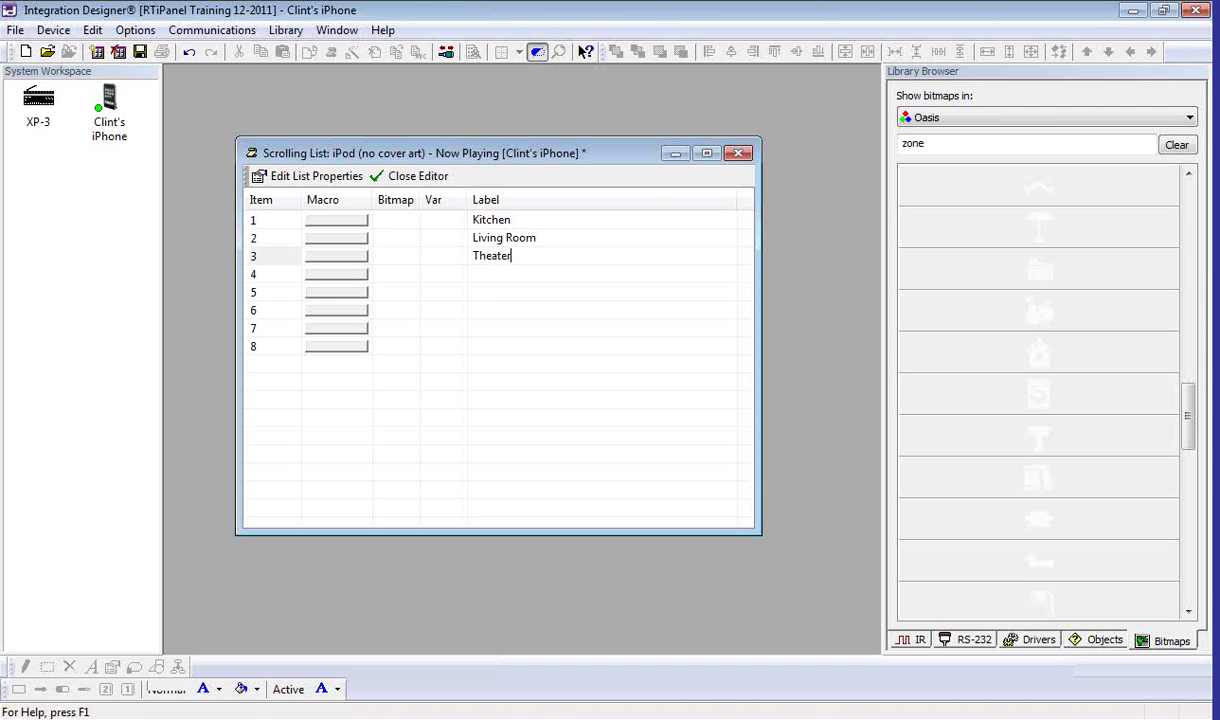
click(496, 274)
text(Fowder Room)
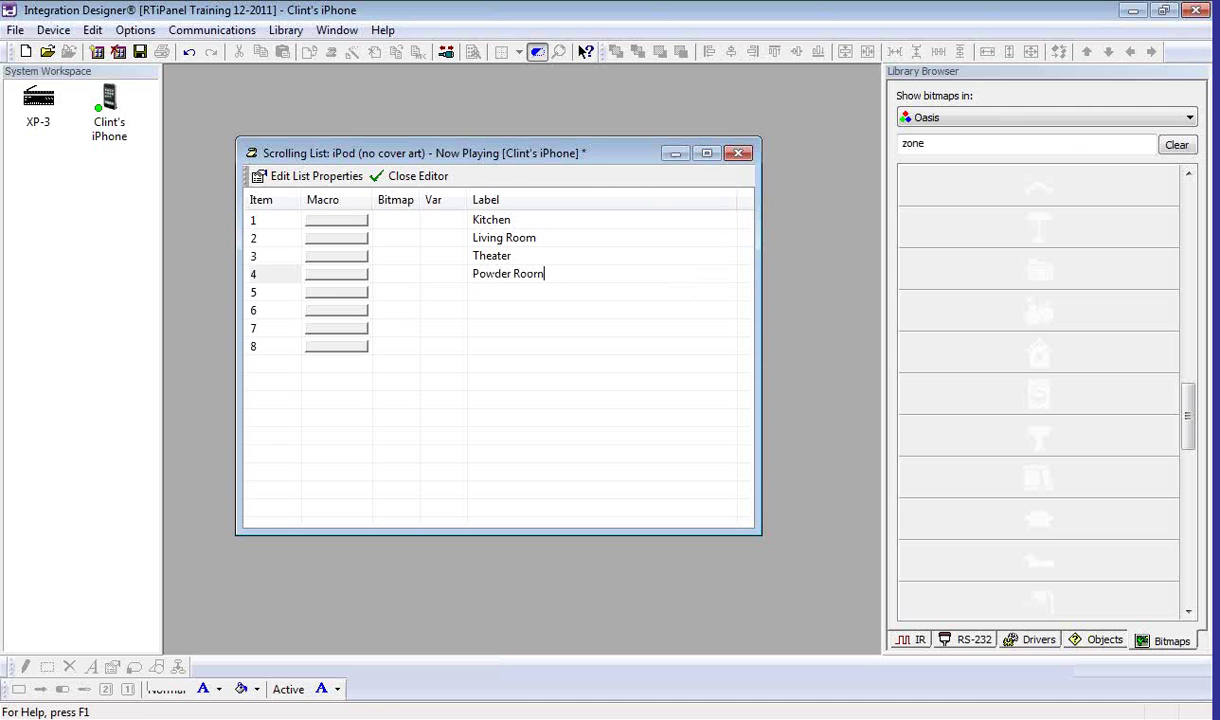
Step: Label items 5–8 Master Bedroom, Master Bathroom, Office and Garage
click(490, 291)
text(Mas)
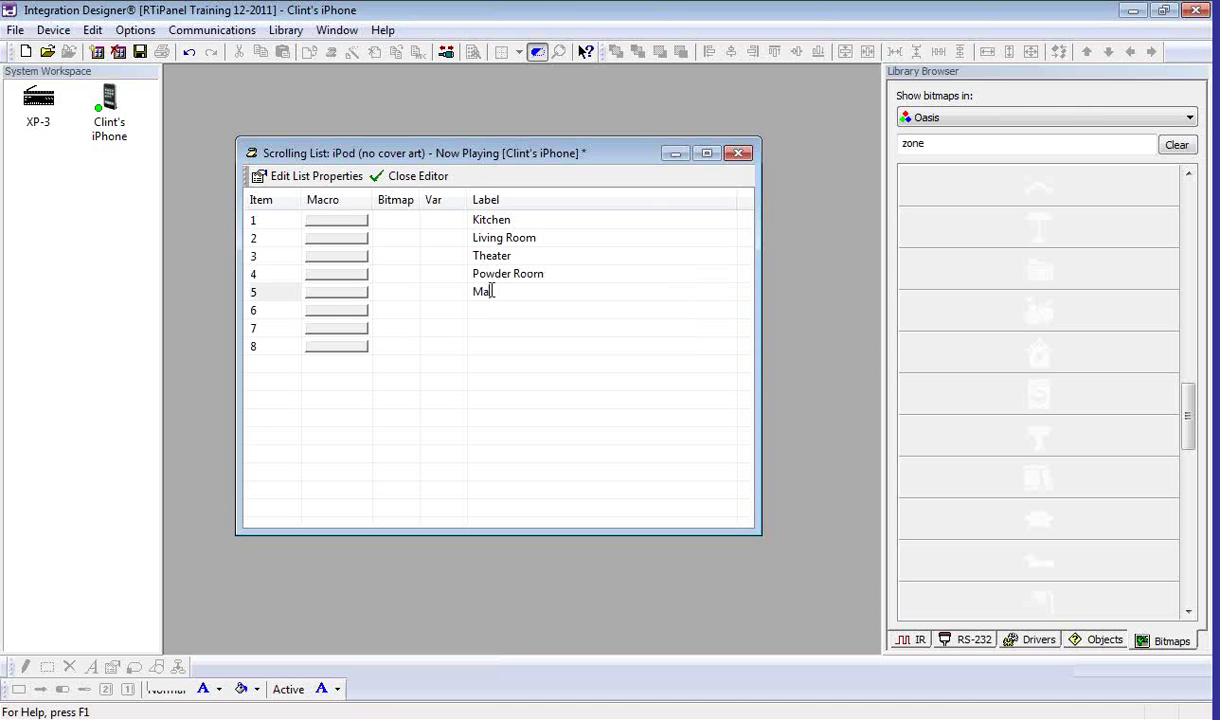
text(ter Bedroom)
click(483, 309)
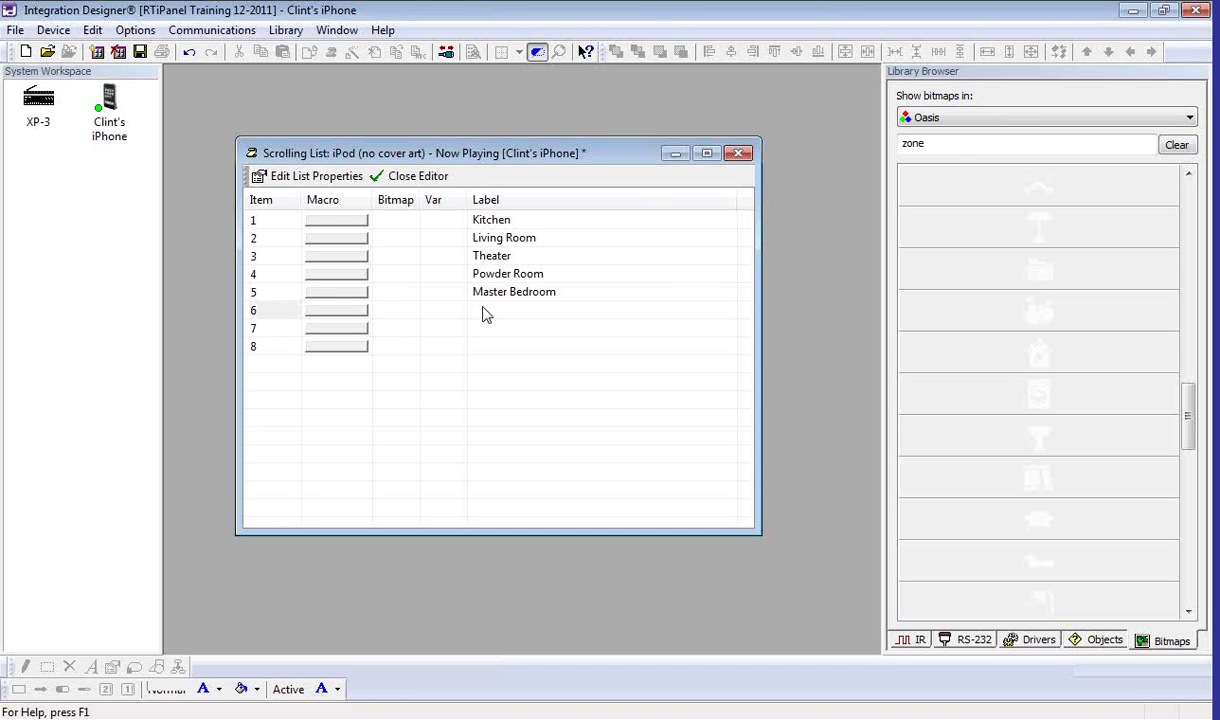
text(Master Bathroom)
click(489, 326)
text(Office)
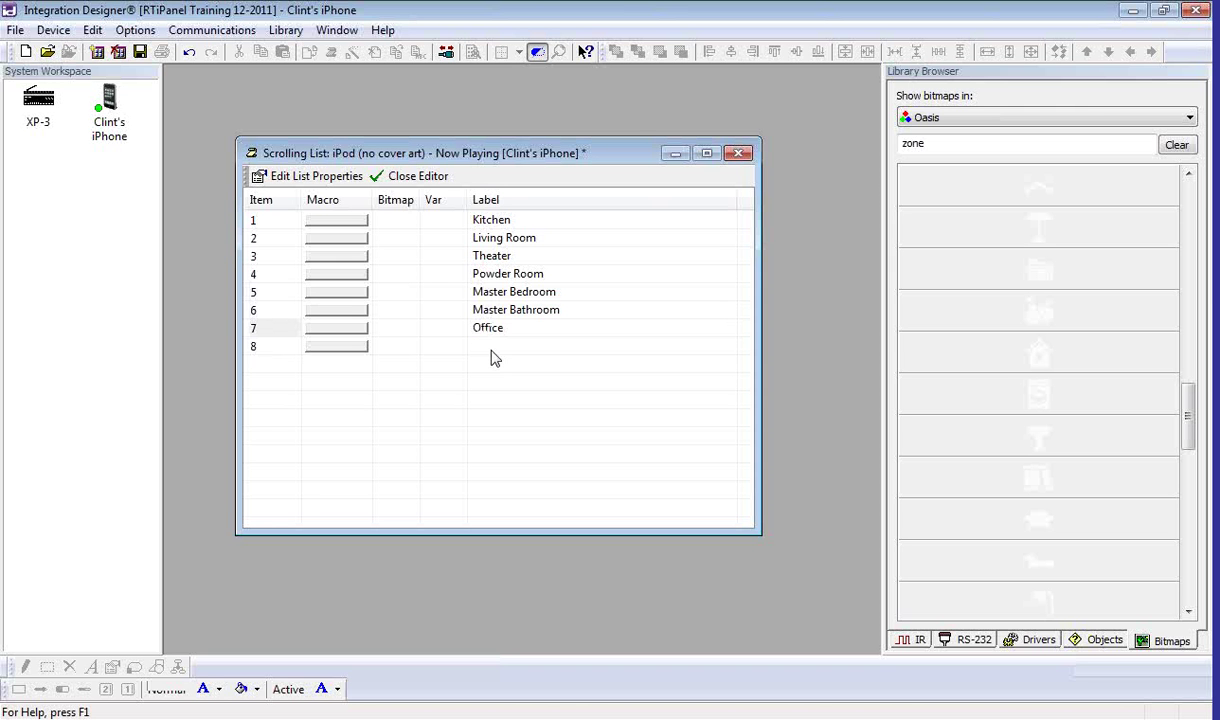
click(491, 351)
text(G)
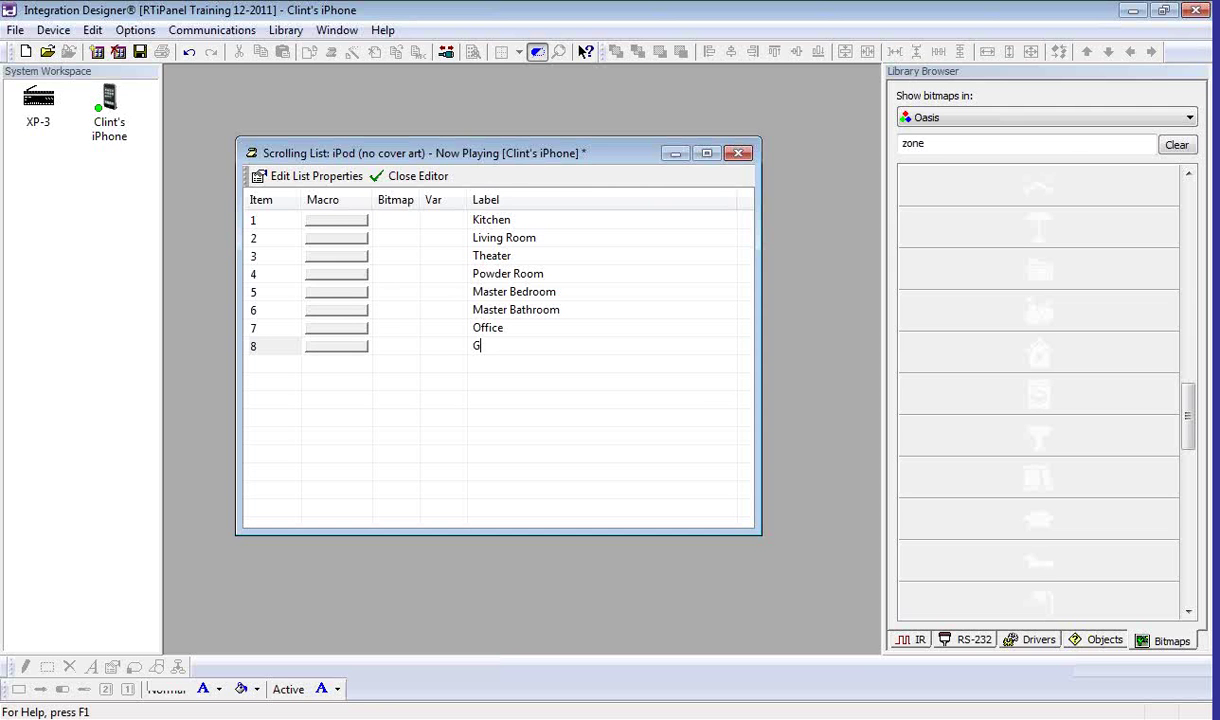
text(arage)
Step: Give the Kitchen item a macro sending library IR codes TIVO 1, 1, 3
click(325, 228)
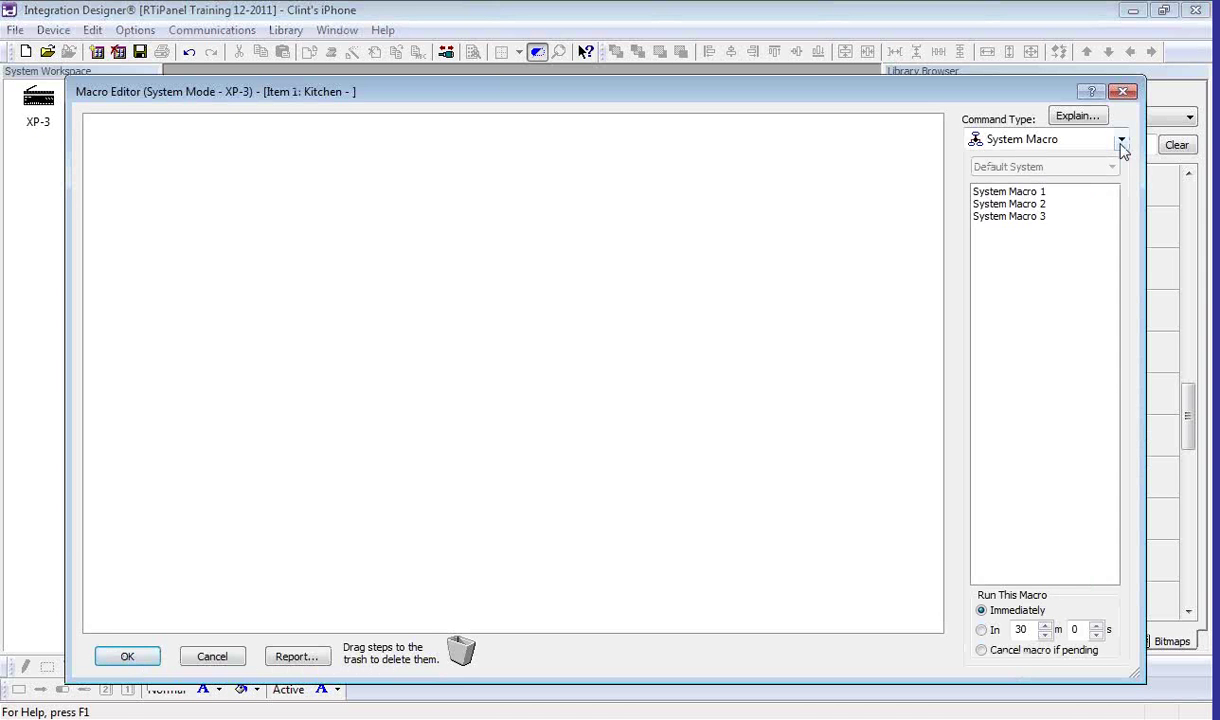
click(1080, 142)
click(1070, 162)
double_click(995, 280)
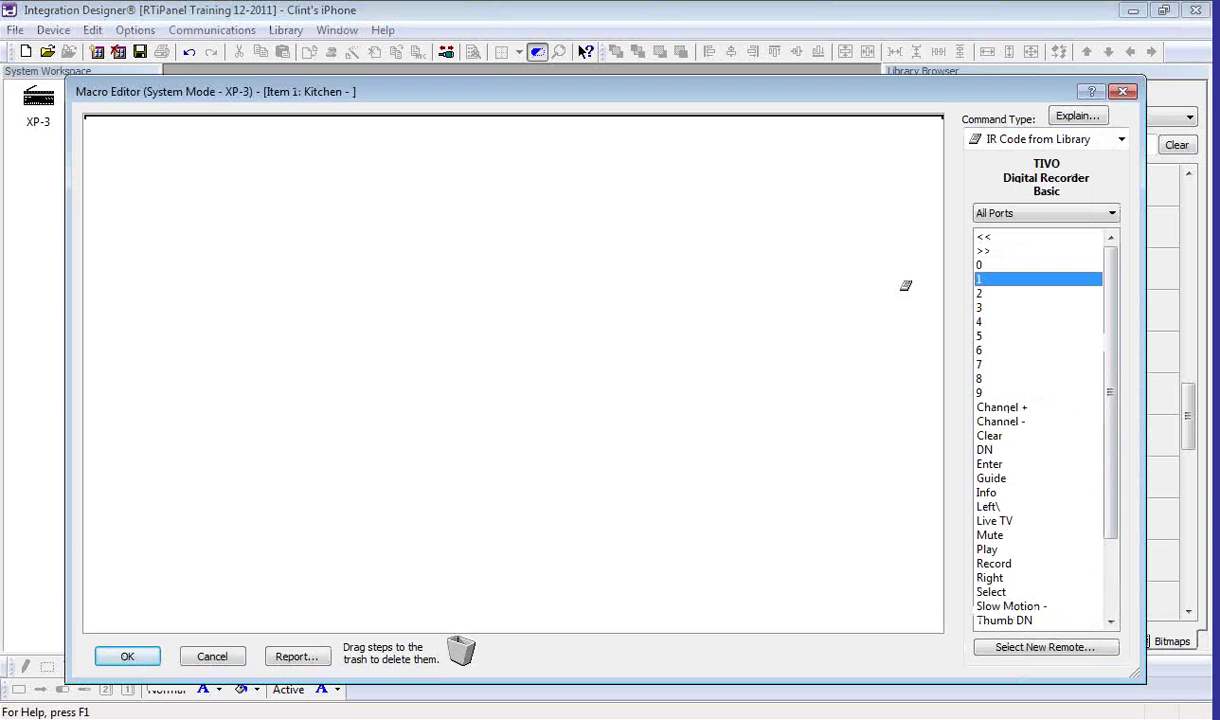
double_click(995, 280)
double_click(1003, 307)
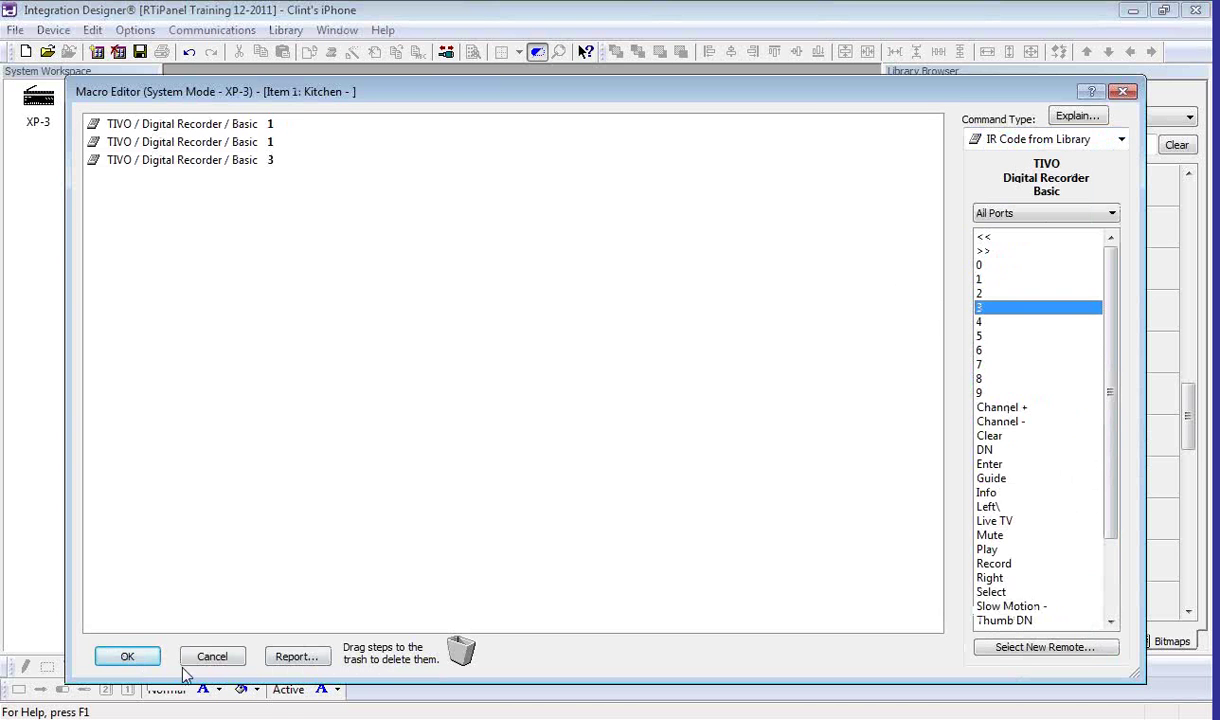
click(148, 656)
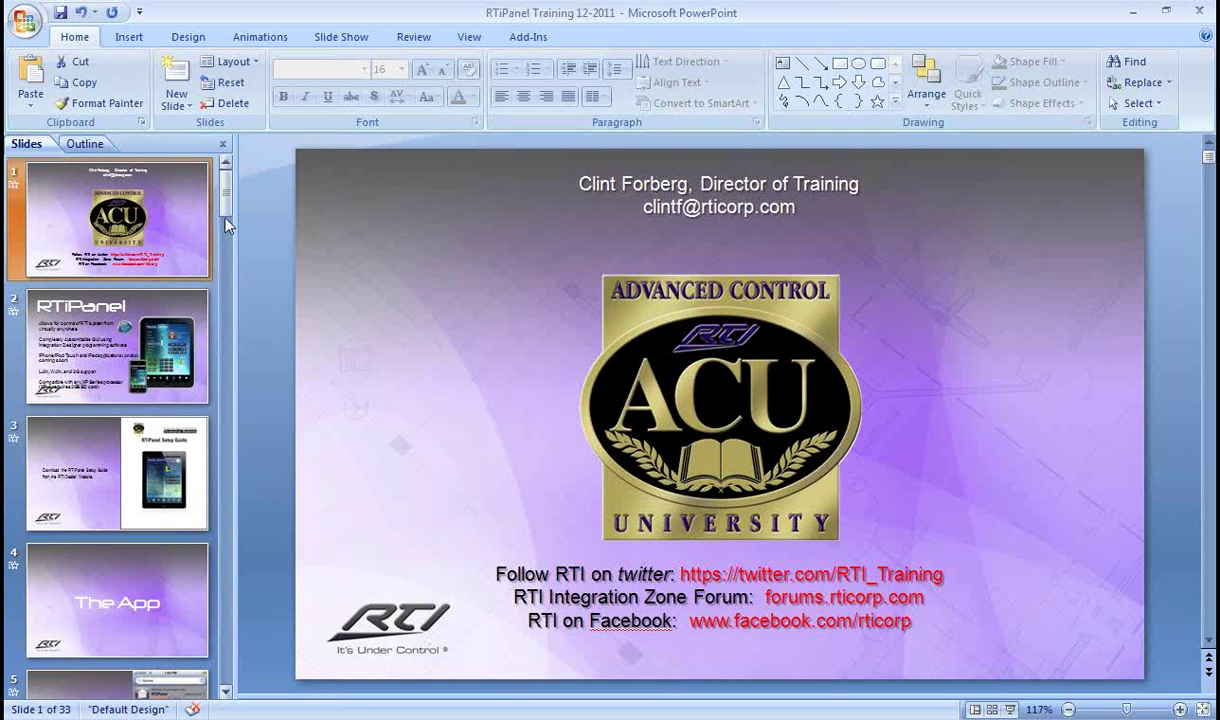
Step: Present from slide 22 and advance to the Static (one-way) scrolling list slide
drag(226, 208, 227, 340)
scroll(211, 380, down, 10)
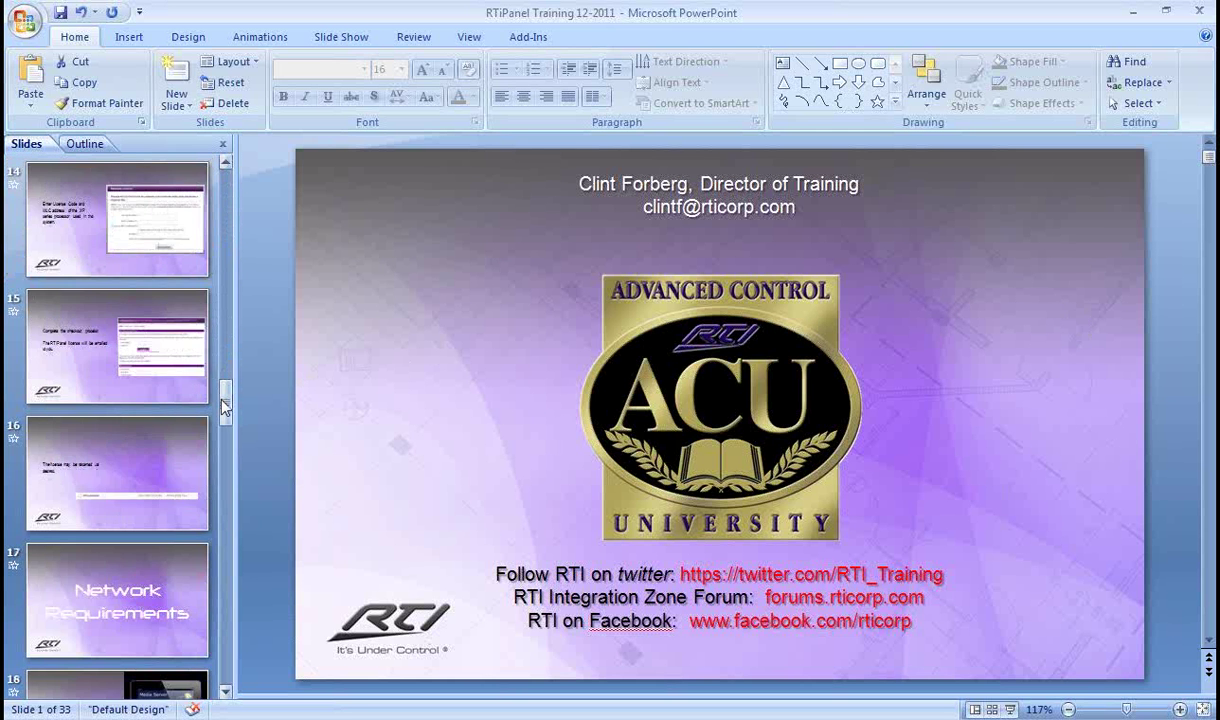
scroll(205, 385, down, 3)
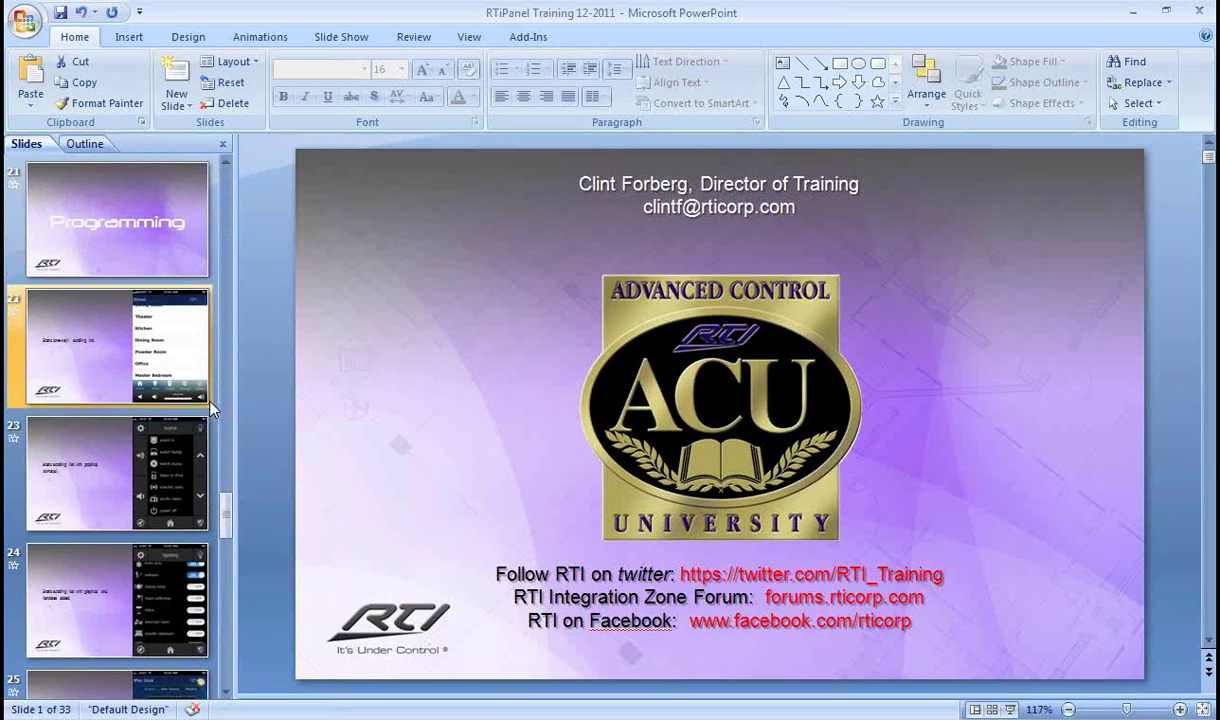
click(203, 372)
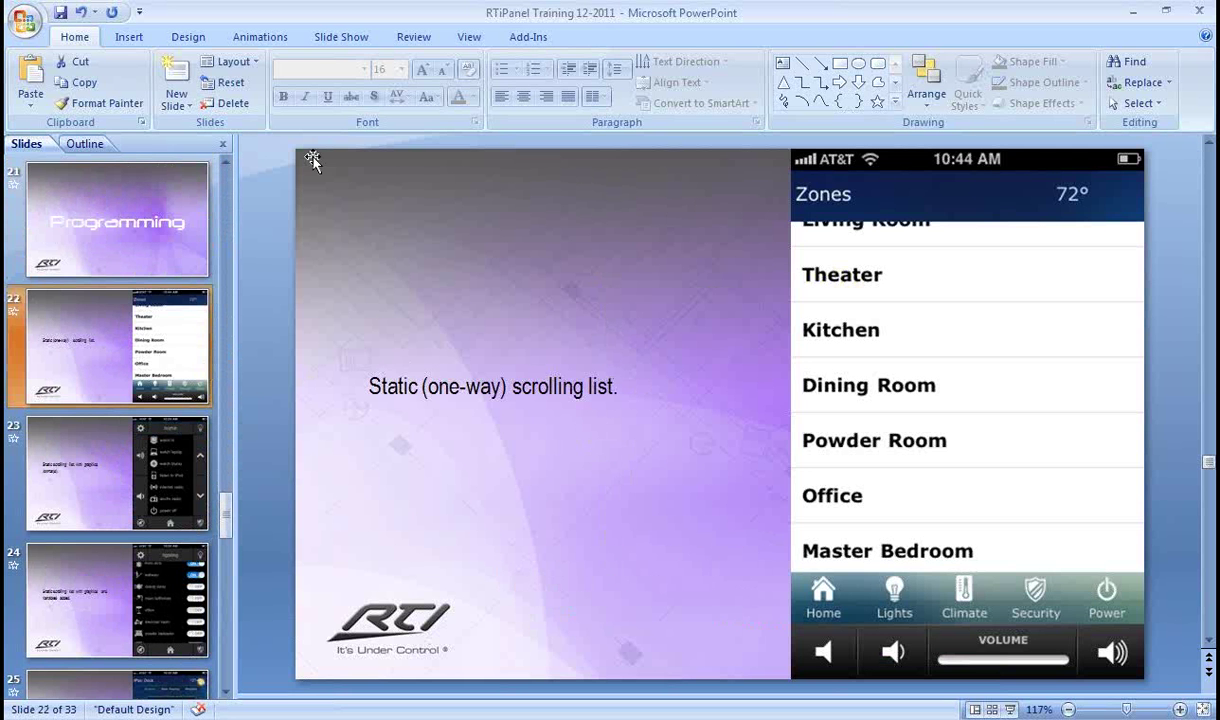
click(348, 38)
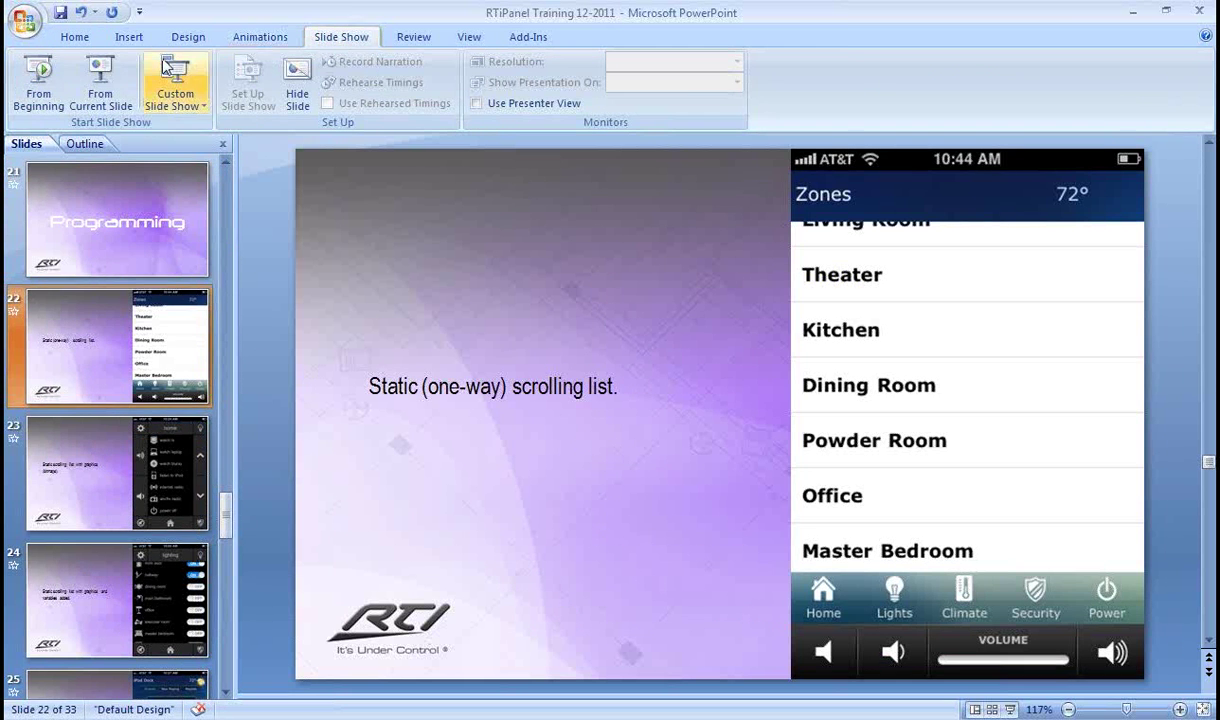
click(126, 76)
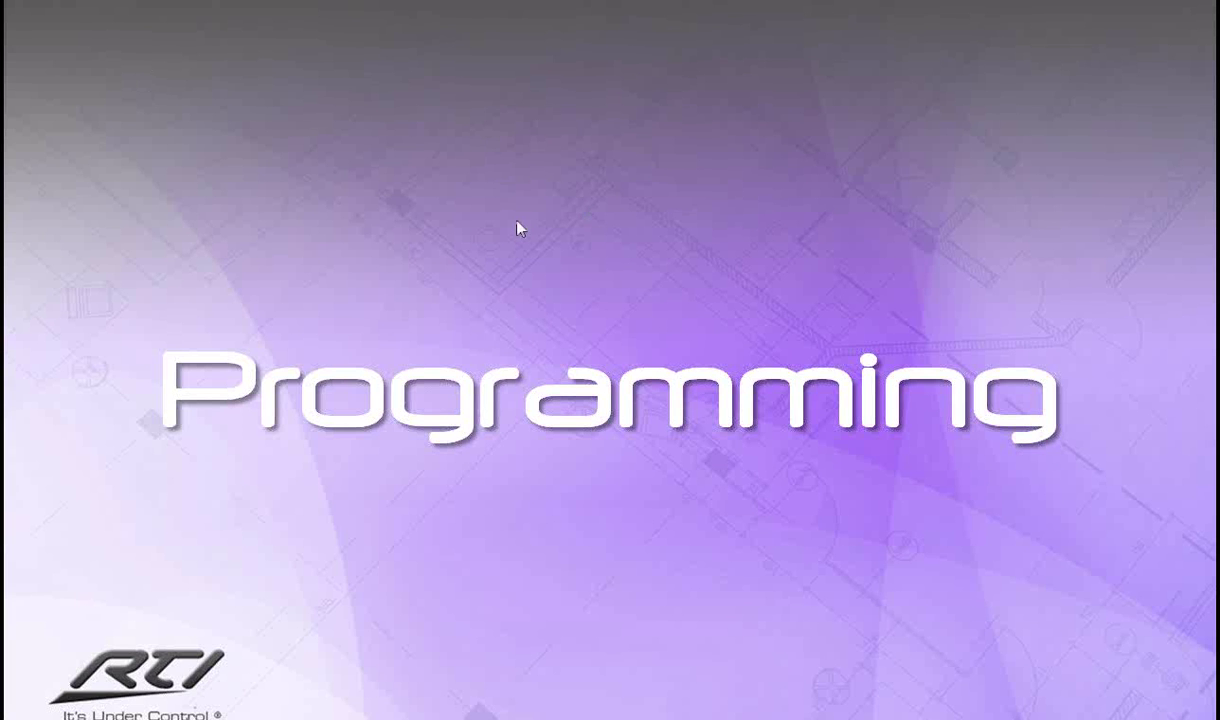
click(640, 382)
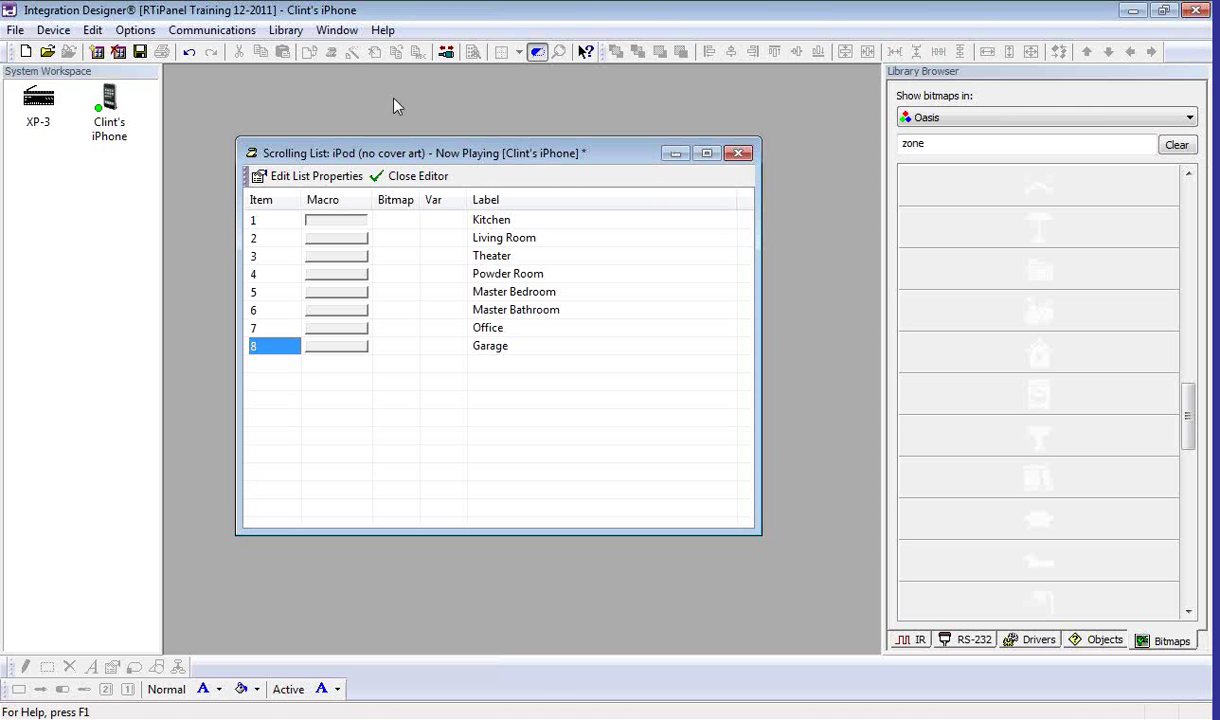
Step: Enable 'Draw lines between list items' in the scrolling list's General properties
click(737, 153)
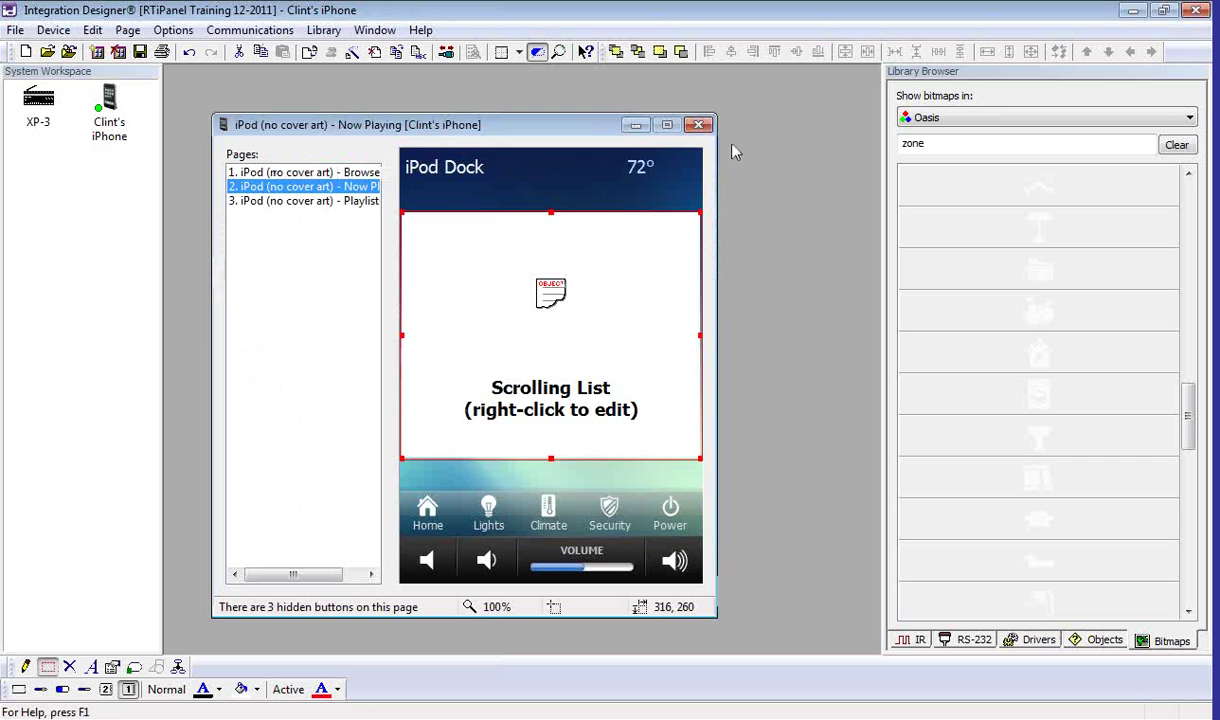
right_click(507, 244)
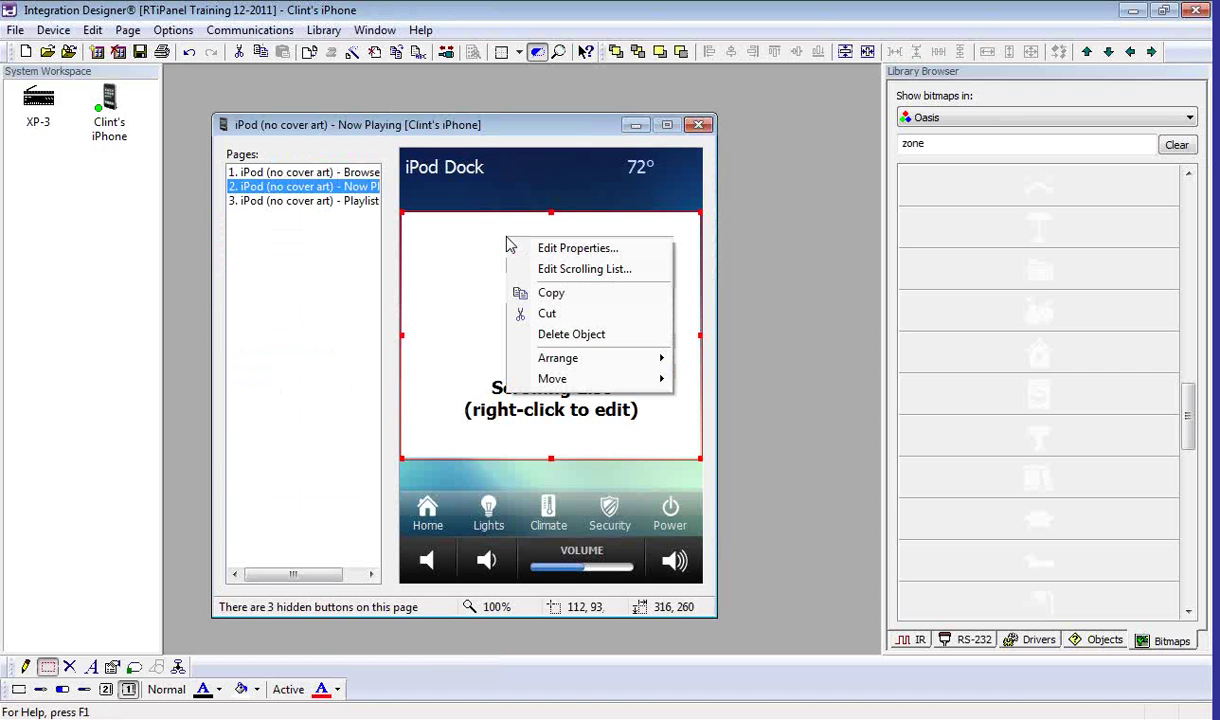
click(510, 247)
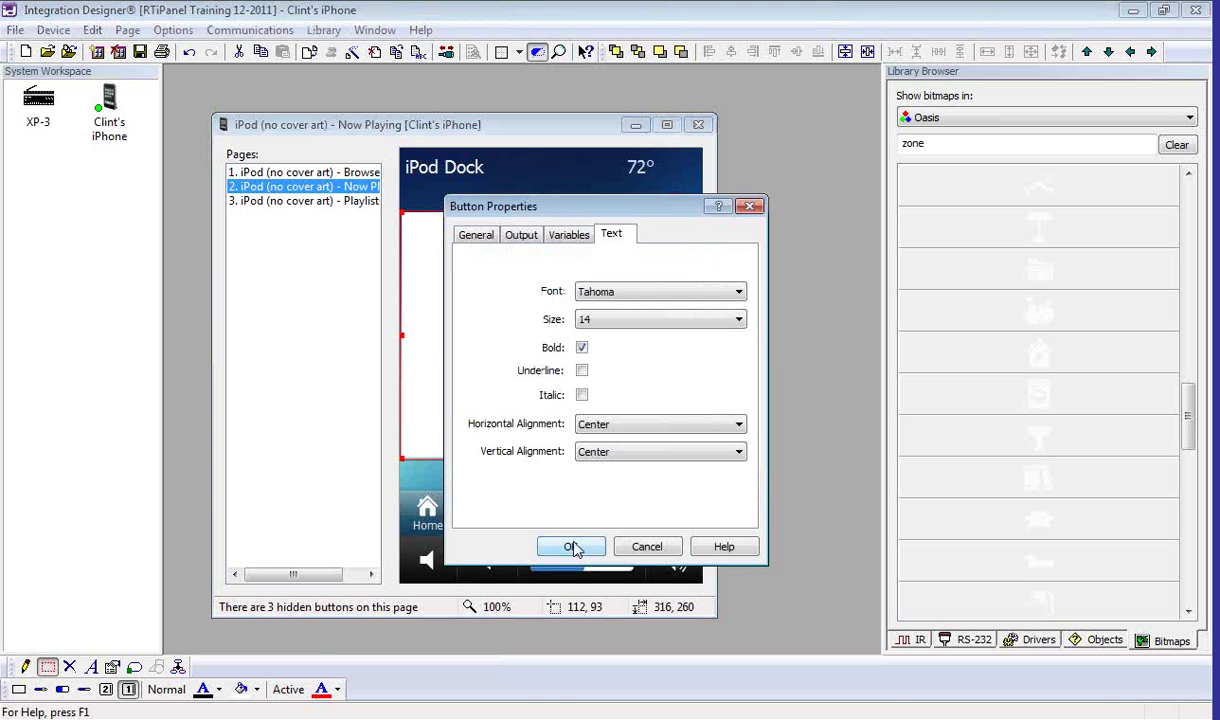
click(488, 238)
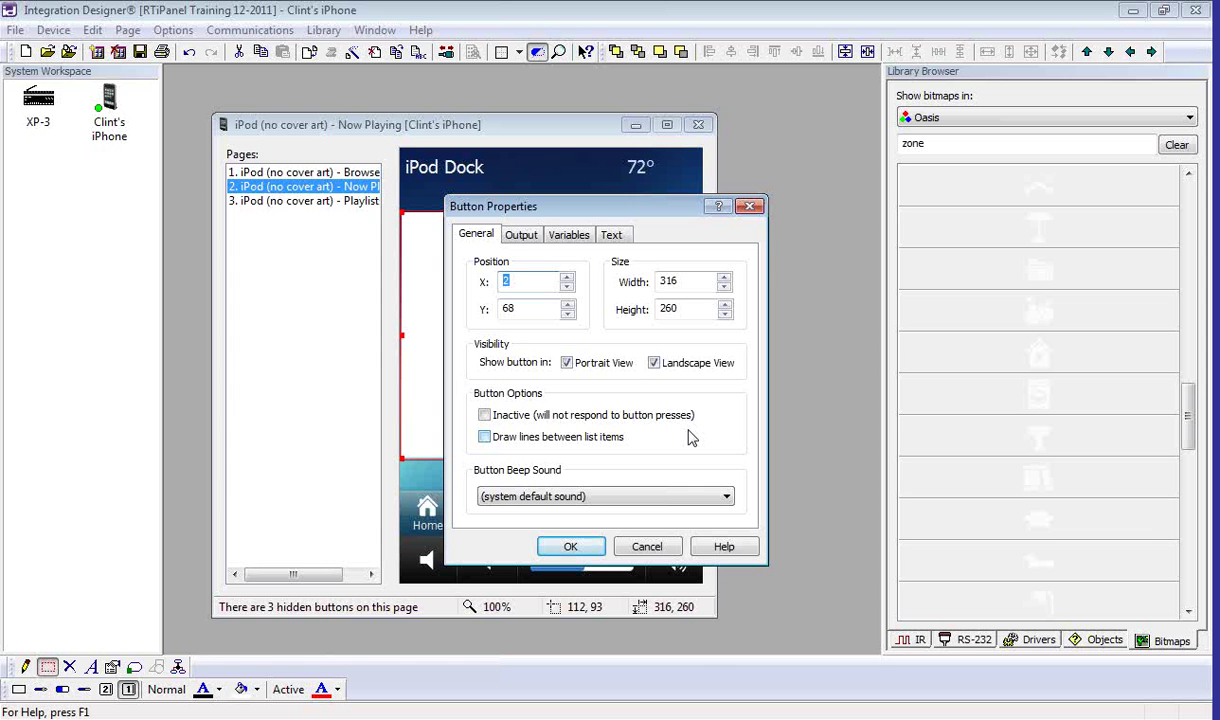
click(486, 437)
click(570, 546)
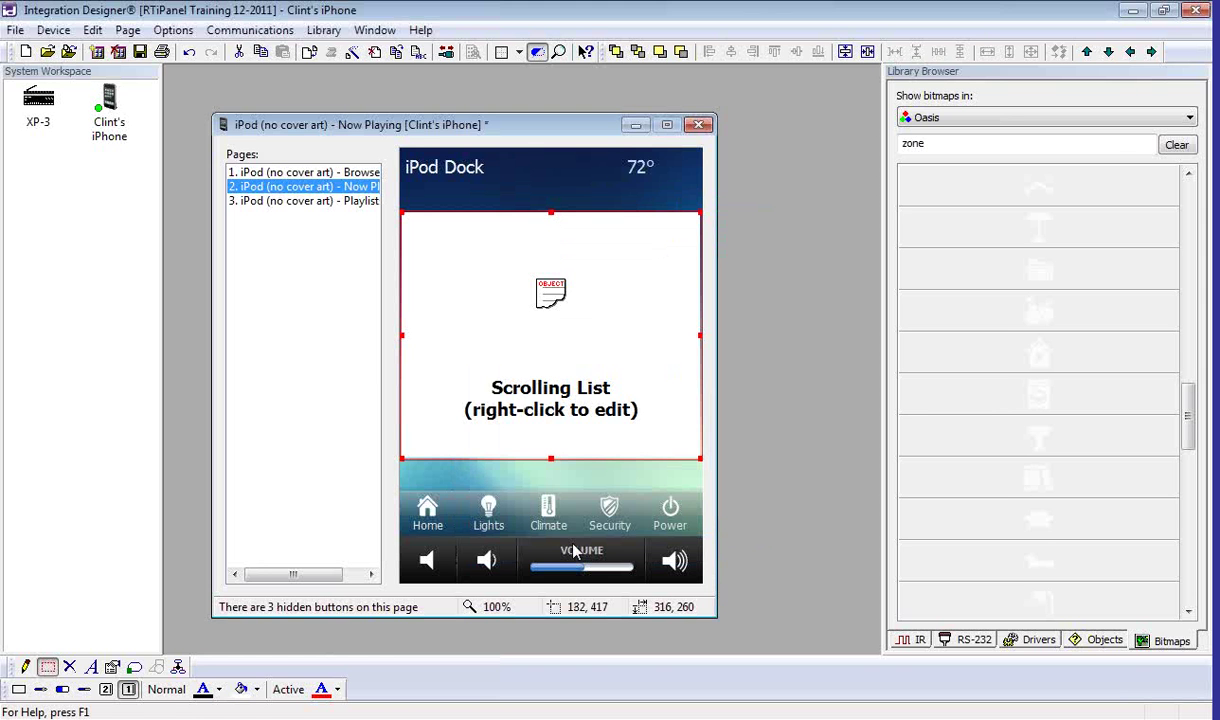
Step: Drag a zone bitmap from the Library Browser onto each of the eight rooms' Bitmap cells
right_click(530, 372)
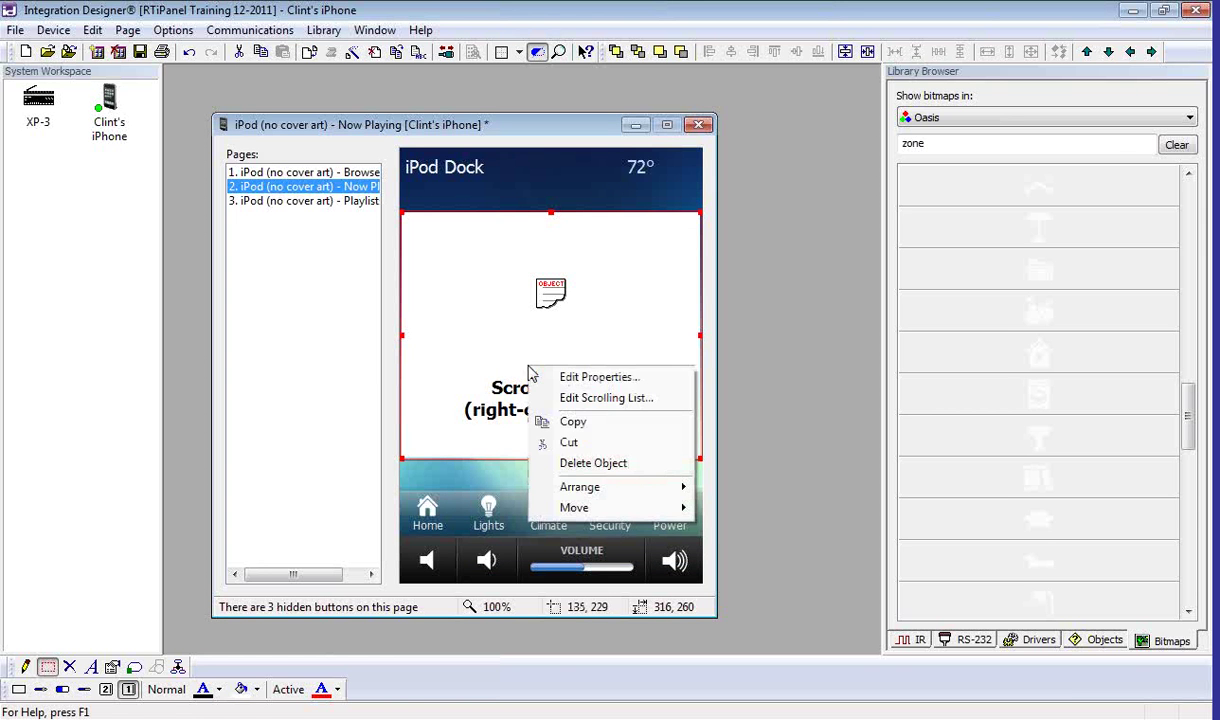
click(568, 398)
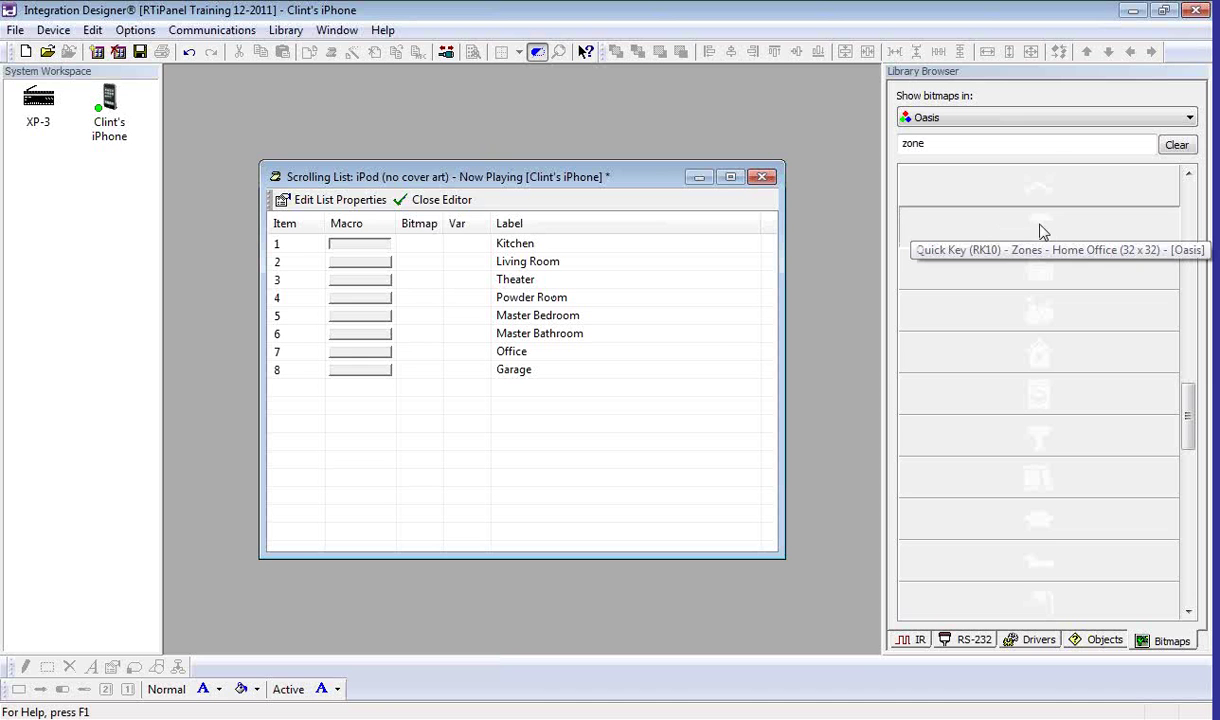
drag(1040, 231, 422, 356)
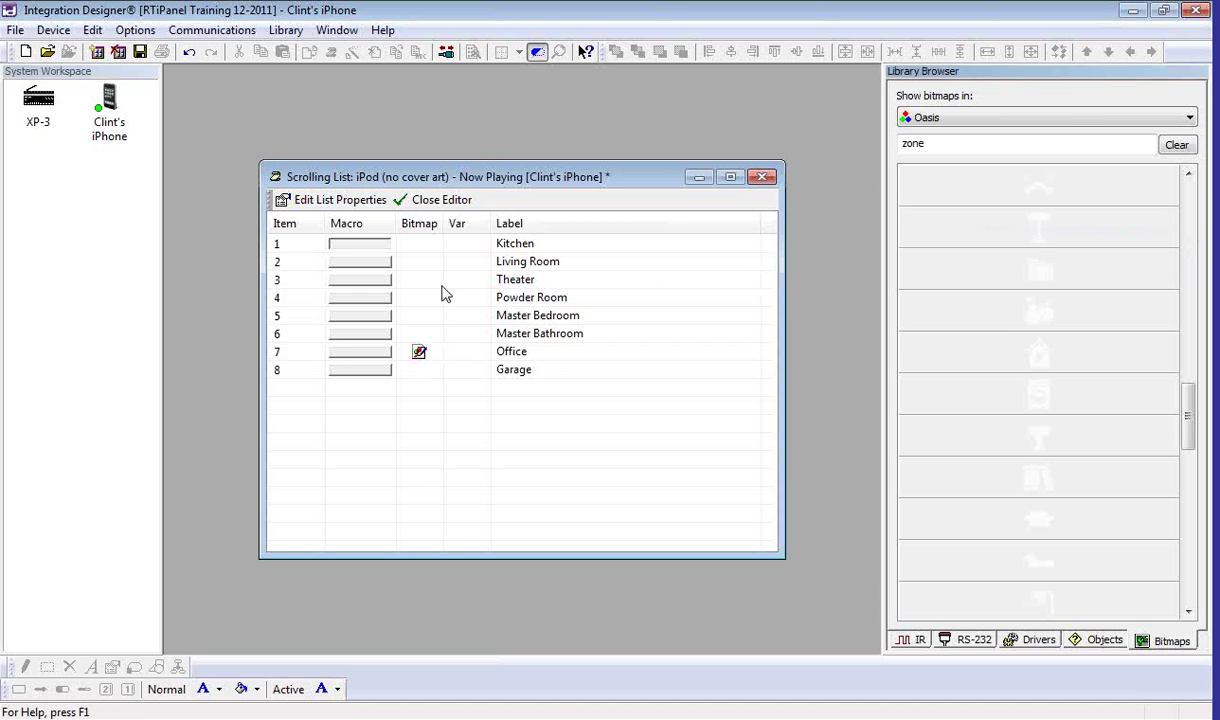
drag(1032, 318, 430, 247)
drag(1089, 485, 427, 264)
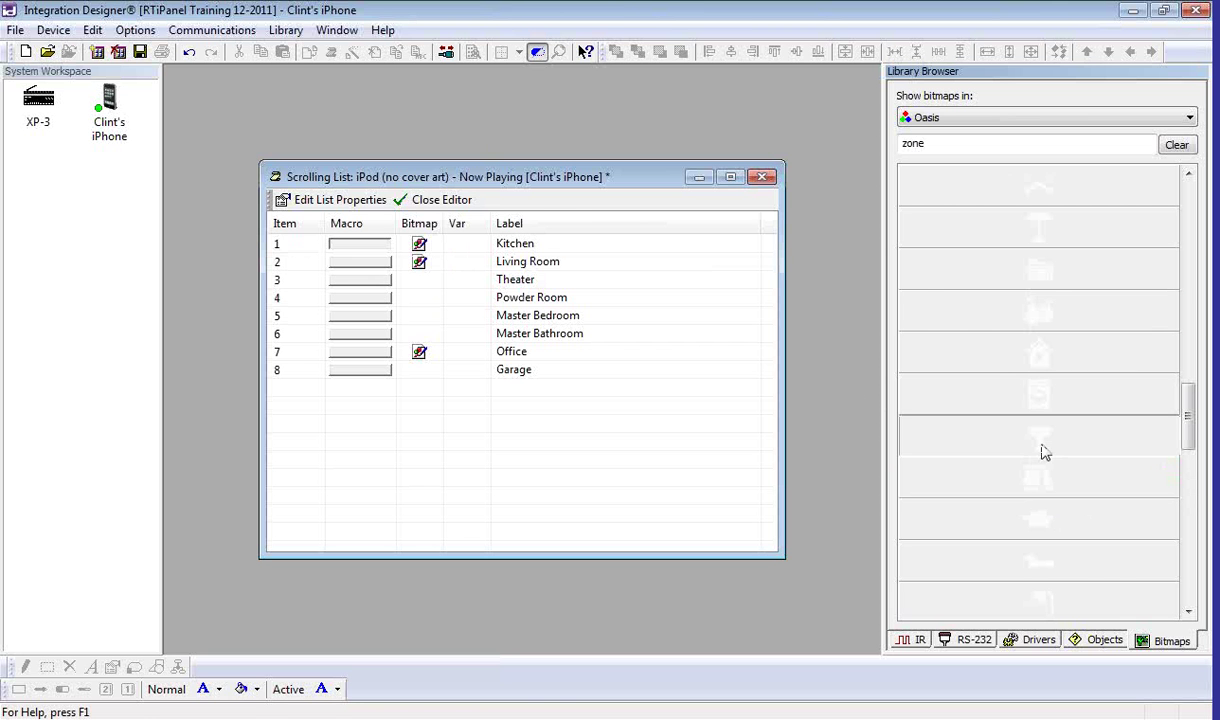
click(1187, 614)
drag(1054, 512, 427, 319)
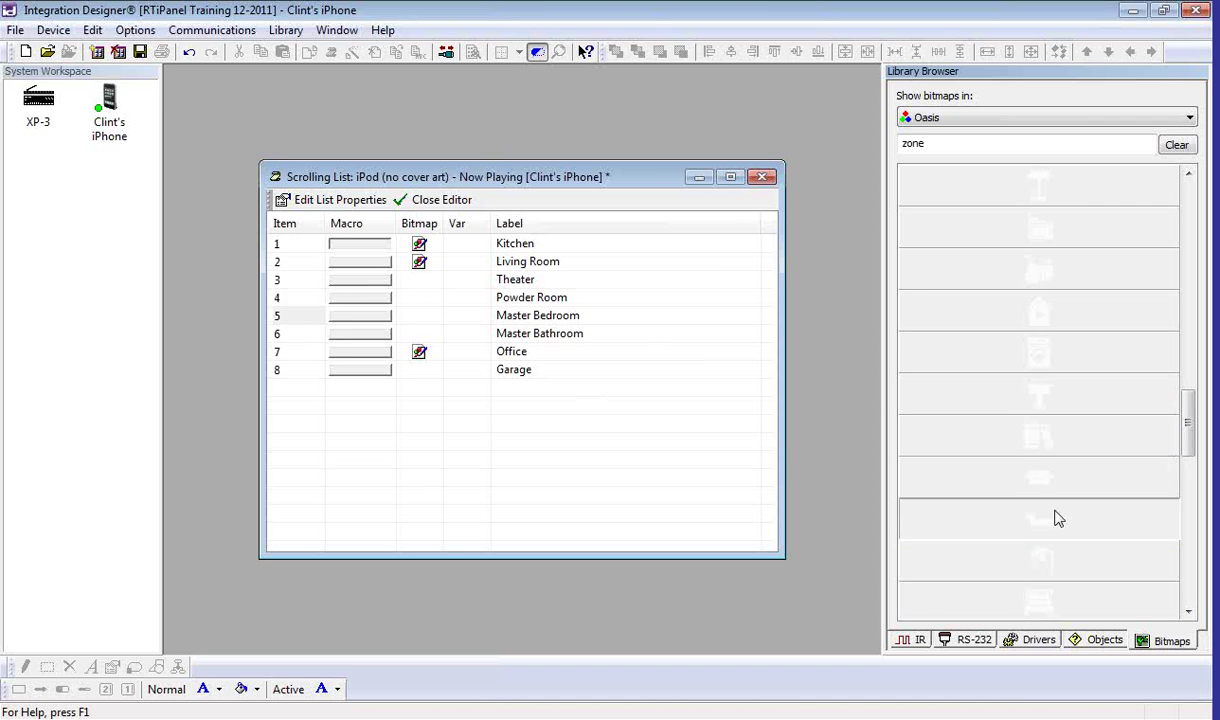
drag(1040, 560, 422, 334)
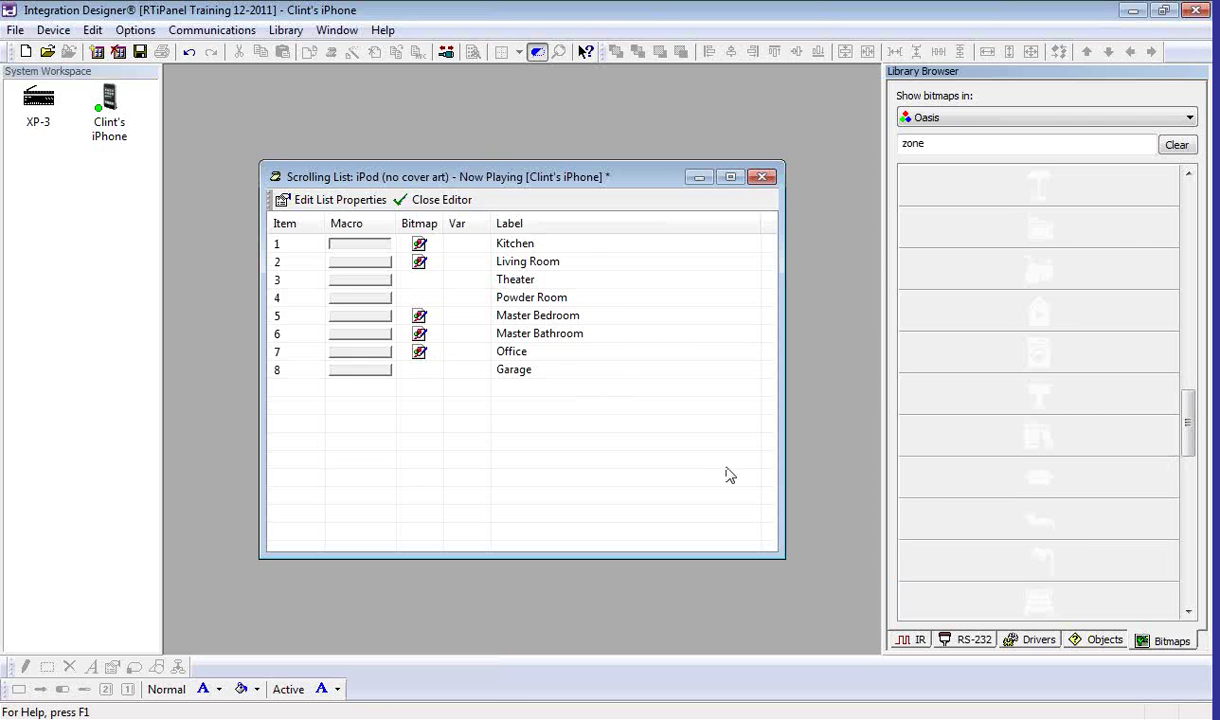
drag(1058, 596, 419, 276)
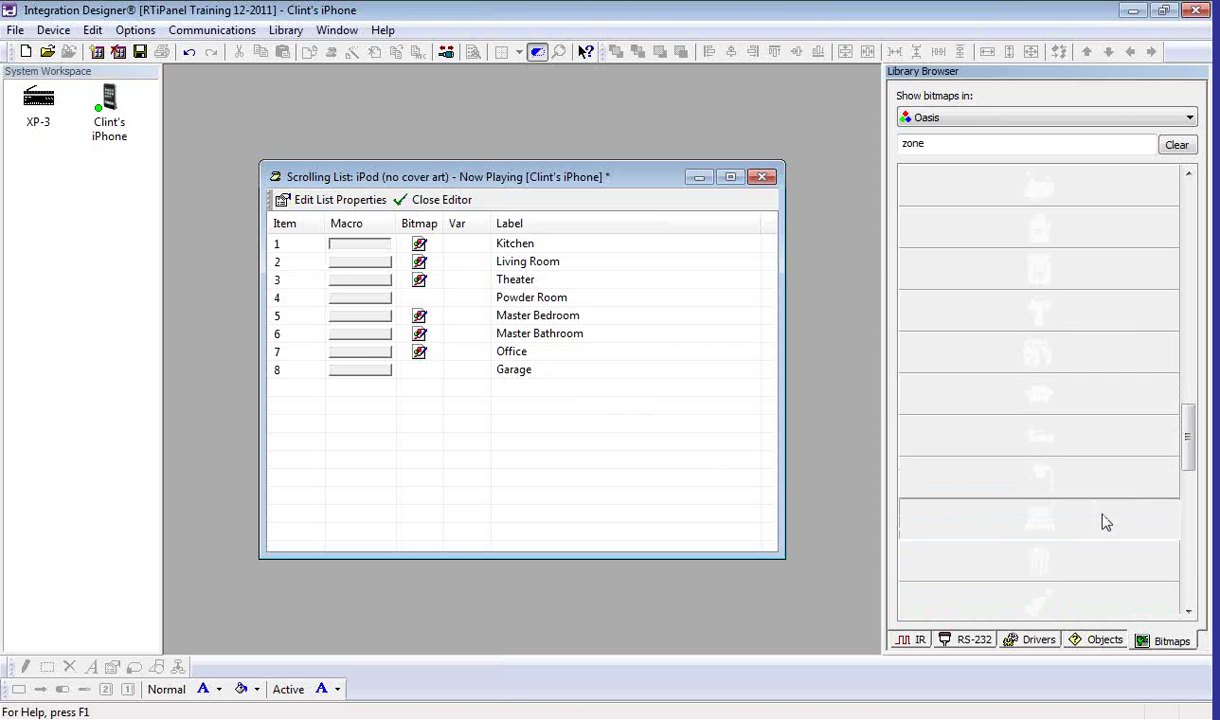
drag(1051, 583, 419, 297)
drag(1043, 340, 419, 369)
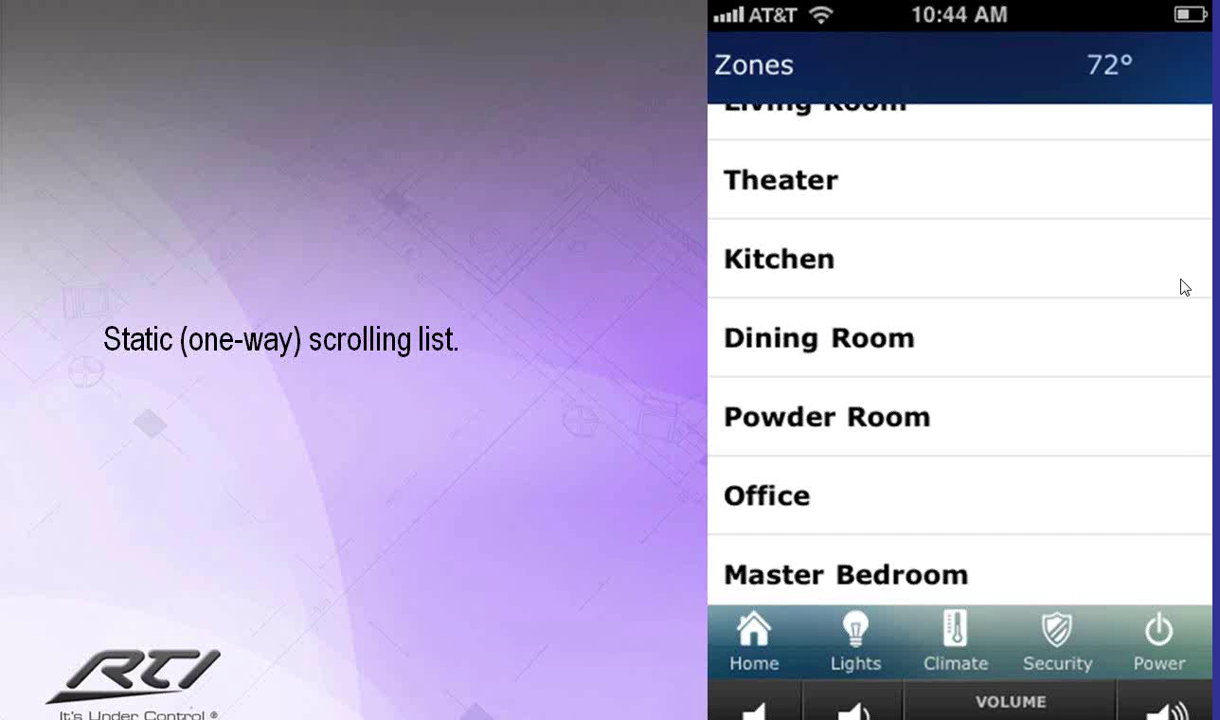
Step: Advance the slide show to the scrolling list with graphics (bitmaps) slide
click(658, 375)
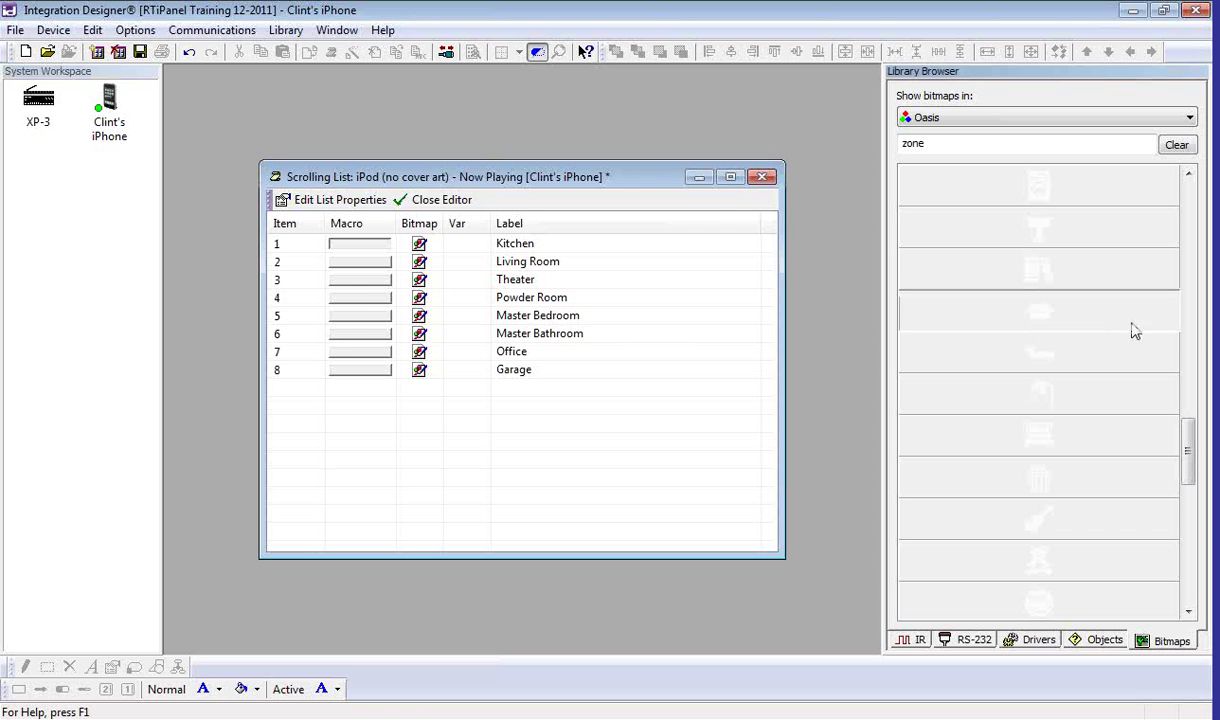
drag(618, 143, 618, 142)
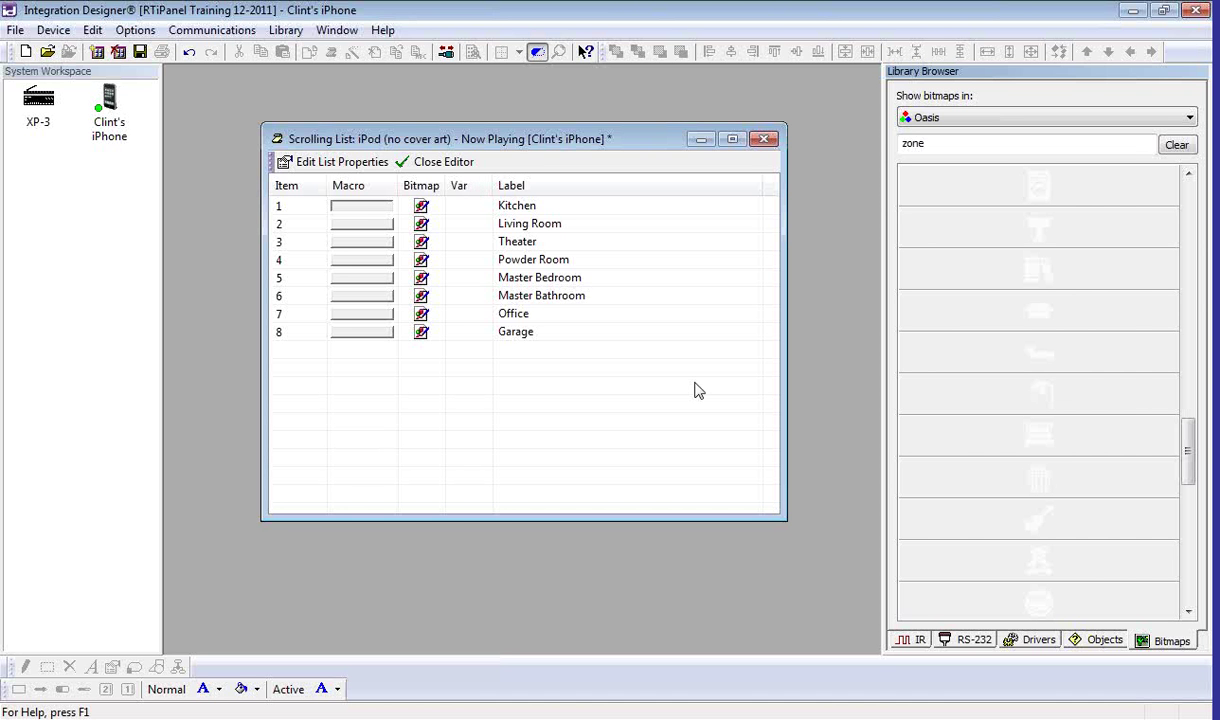
Step: Show the Lutron RadioRA driver variables and set Assign to 'Toggle Button Data Source'
click(1038, 645)
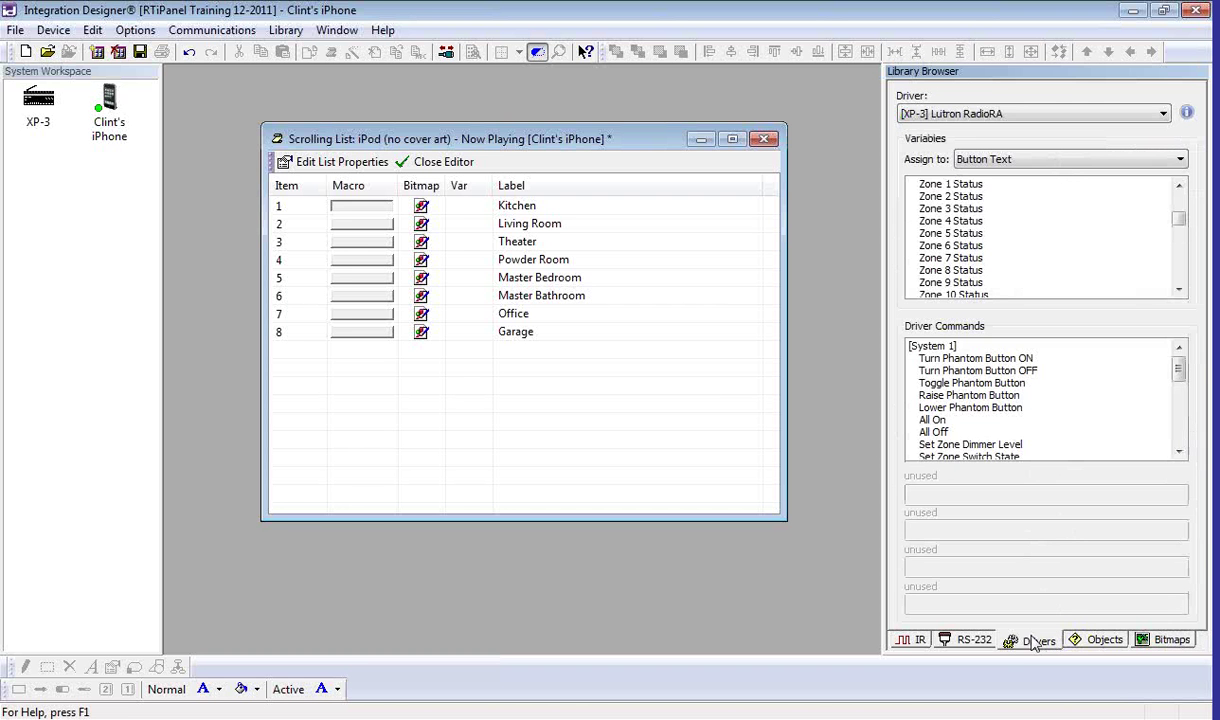
click(1092, 284)
click(1030, 159)
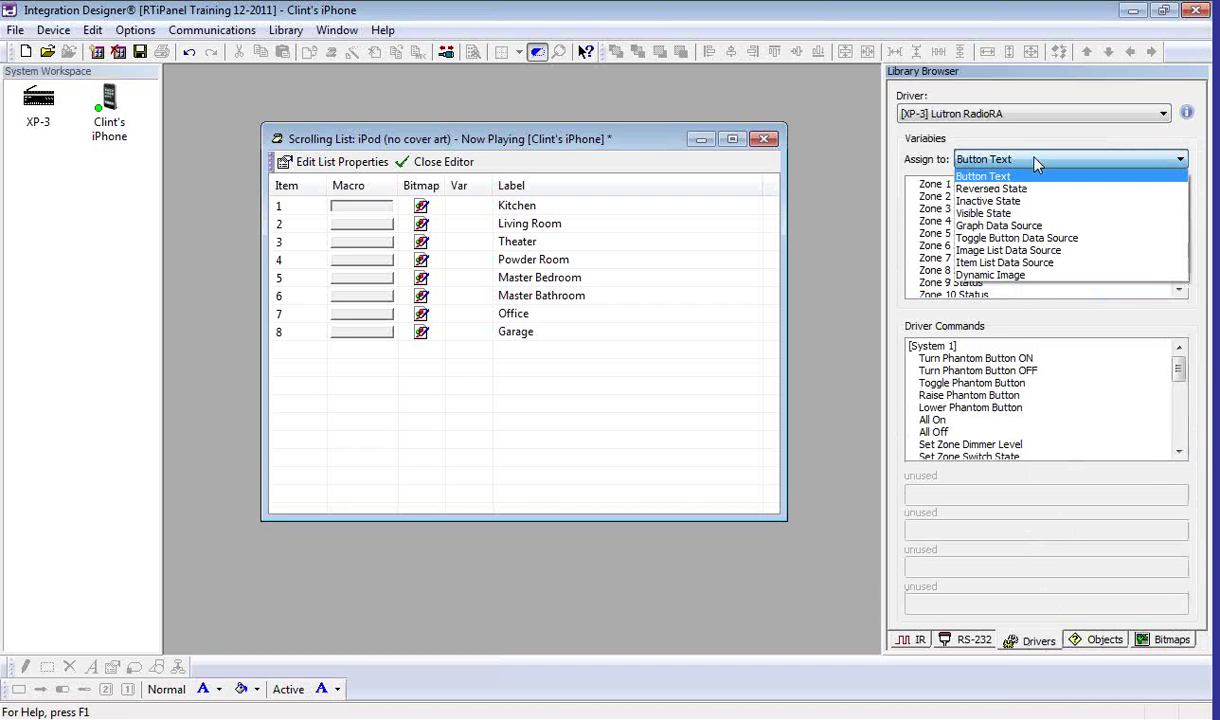
click(997, 239)
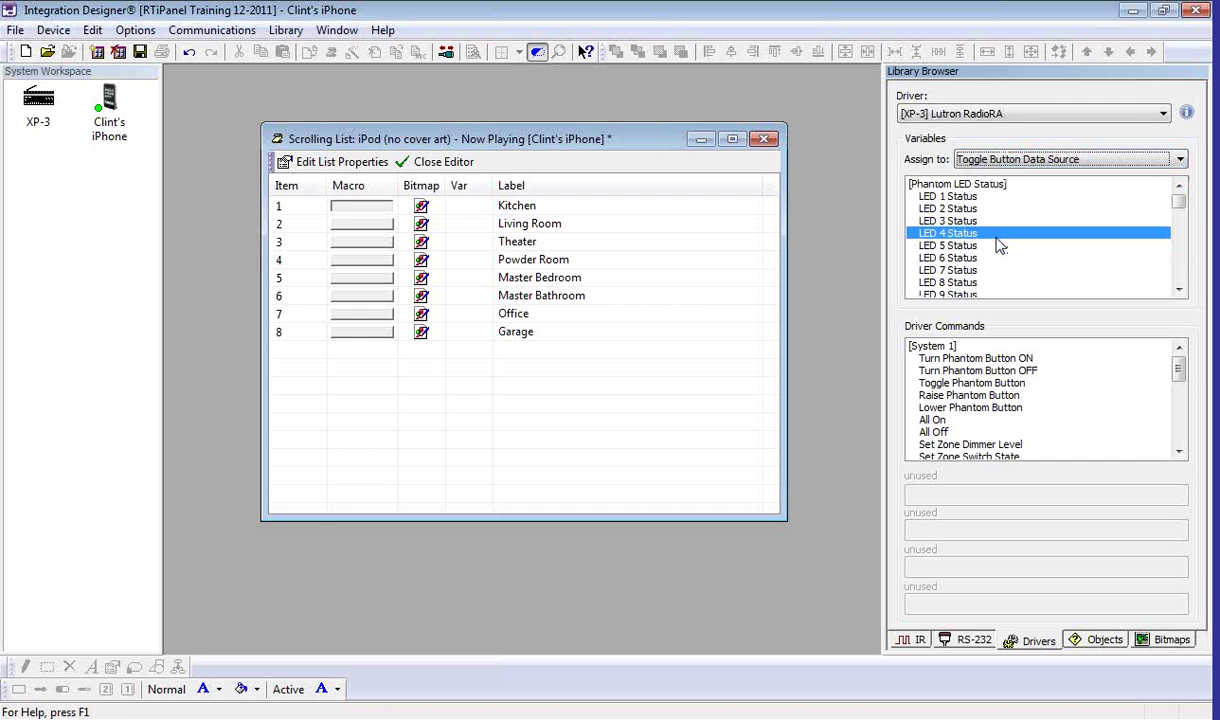
click(1180, 289)
drag(1180, 289, 1180, 291)
Step: Link Zone 1, 2, 3, 5, 6, 7 Status to Kitchen, Living Room, Theater, Master Bedroom, Master Bathroom, Office
drag(969, 224, 463, 207)
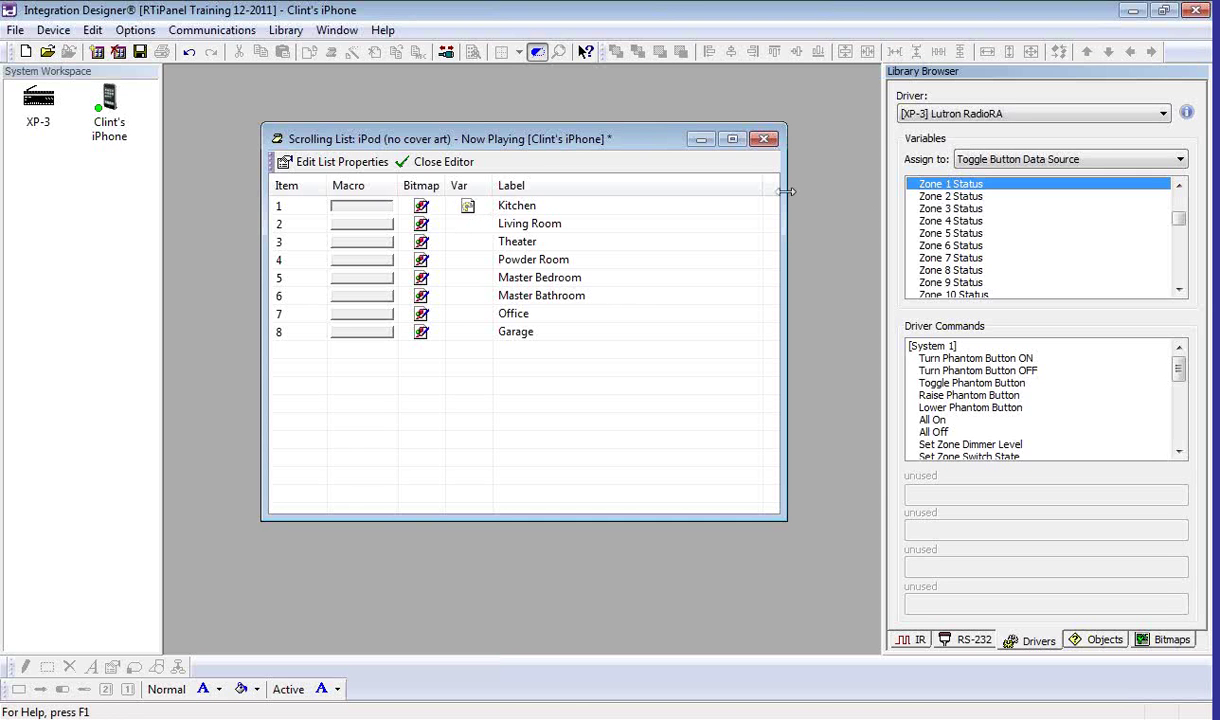
drag(930, 196, 466, 224)
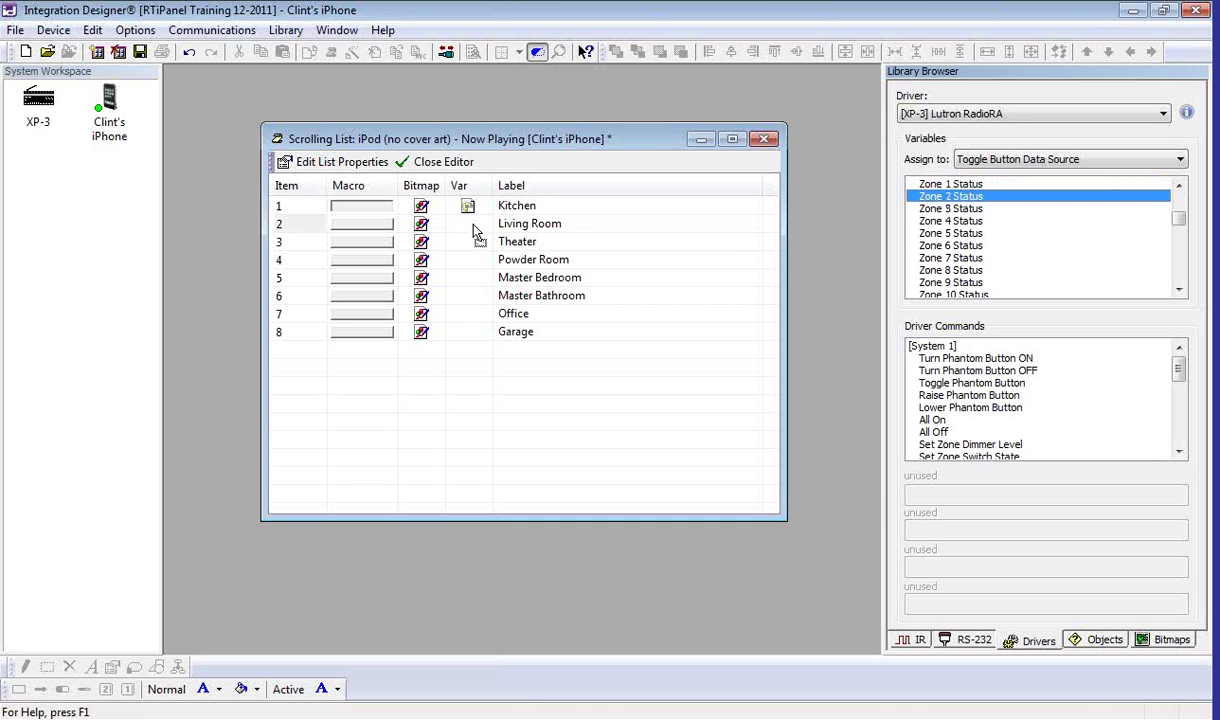
drag(935, 208, 466, 259)
drag(950, 233, 450, 275)
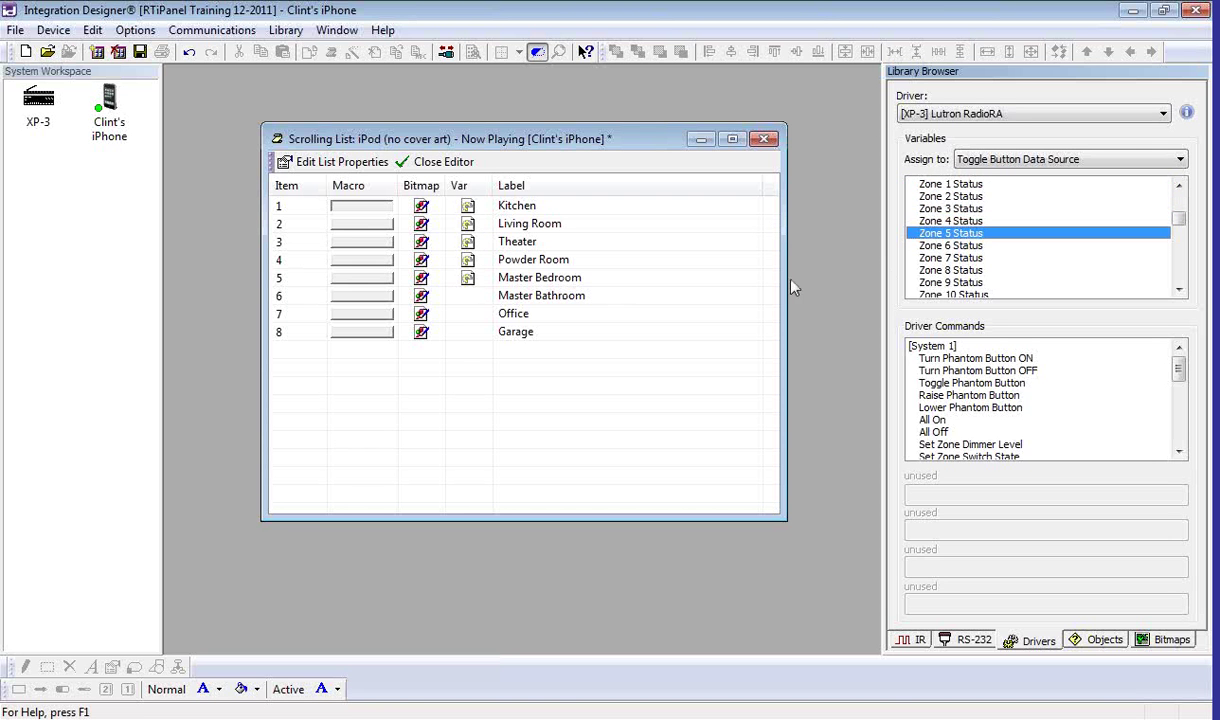
drag(950, 245, 462, 298)
drag(950, 257, 468, 332)
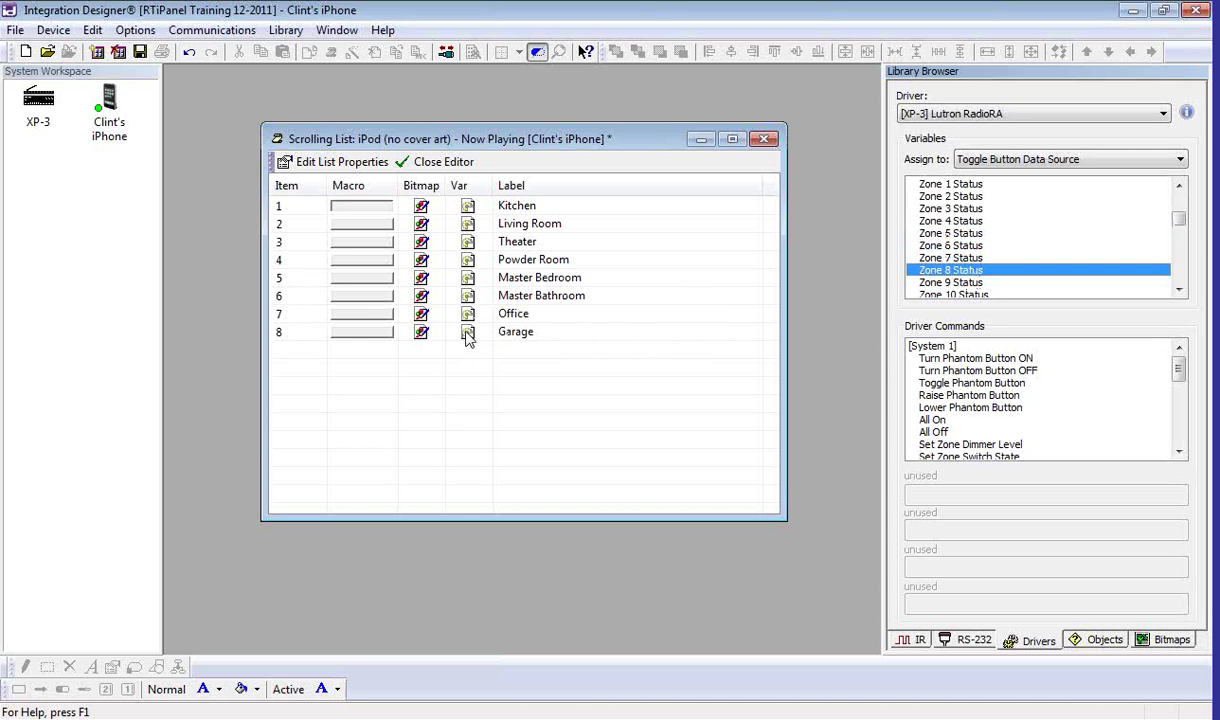